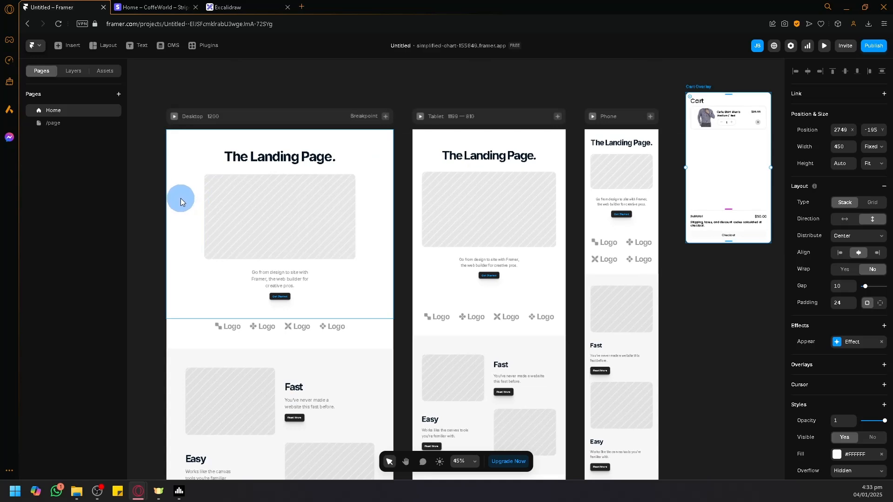
left_click(185, 6)
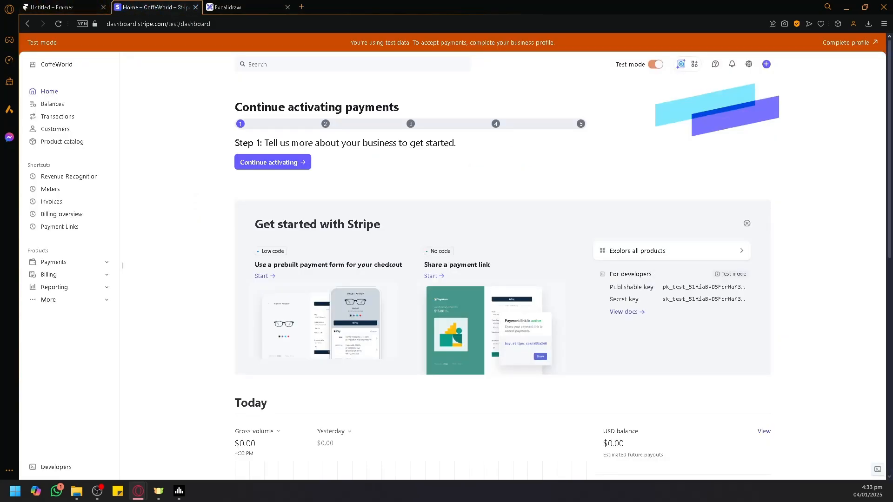
left_click(297, 295)
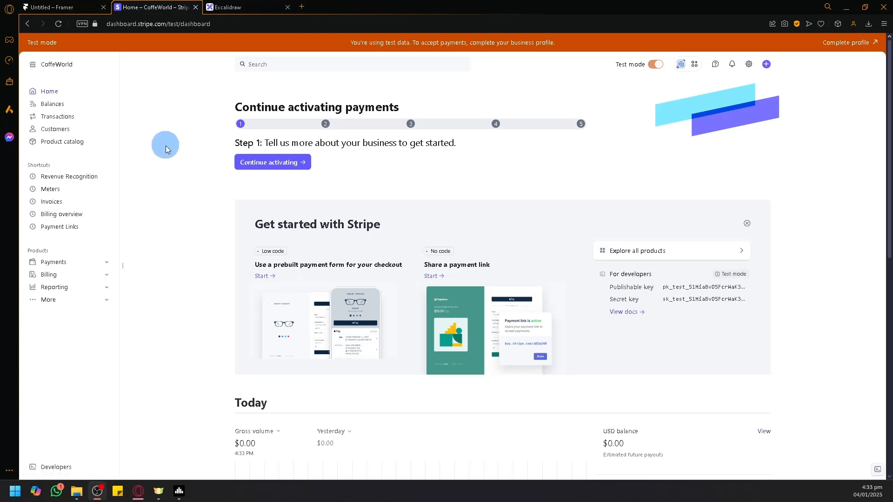
left_click(93, 7)
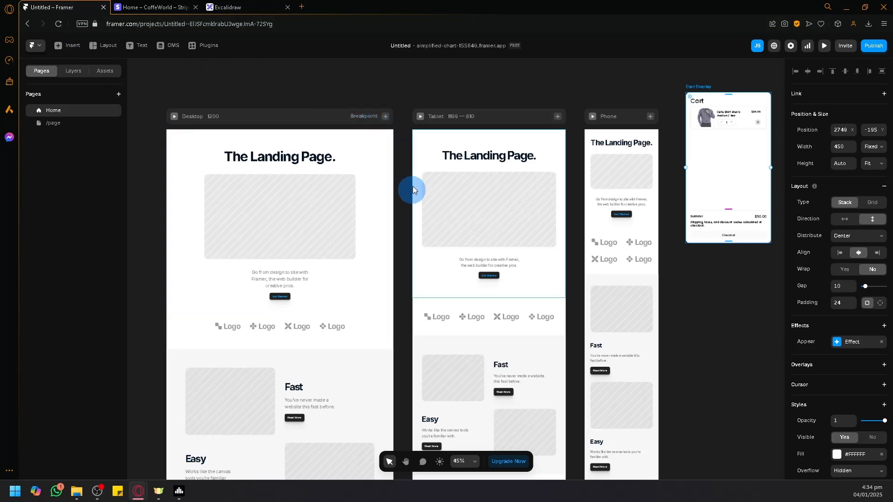
scroll(404, 210, "down", 2)
scroll(403, 206, "up", 1)
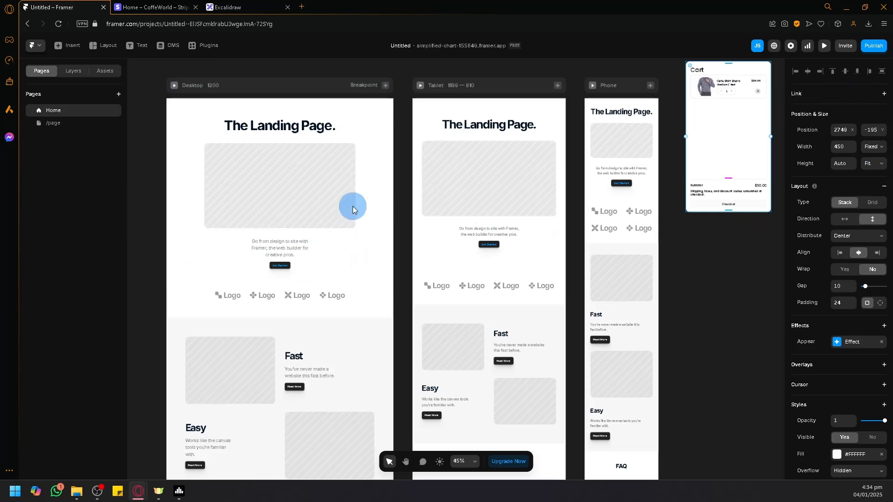
left_click_drag(263, 211, 375, 216)
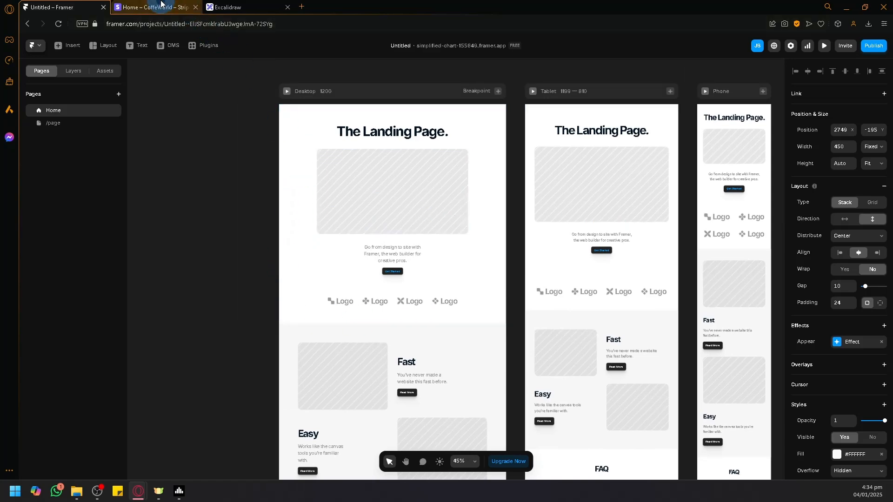
left_click(156, 7)
left_click(60, 7)
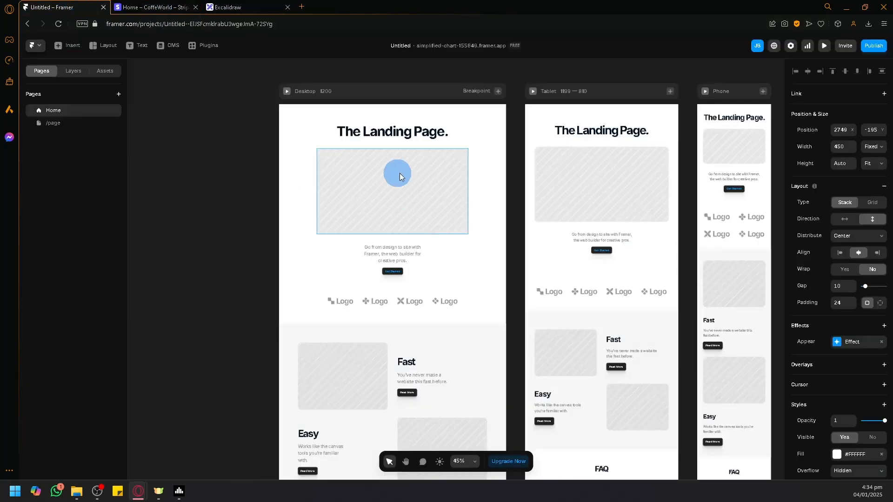
left_click_drag(574, 325, 476, 312)
scroll(273, 208, "up", 1)
scroll(273, 208, "up", 3)
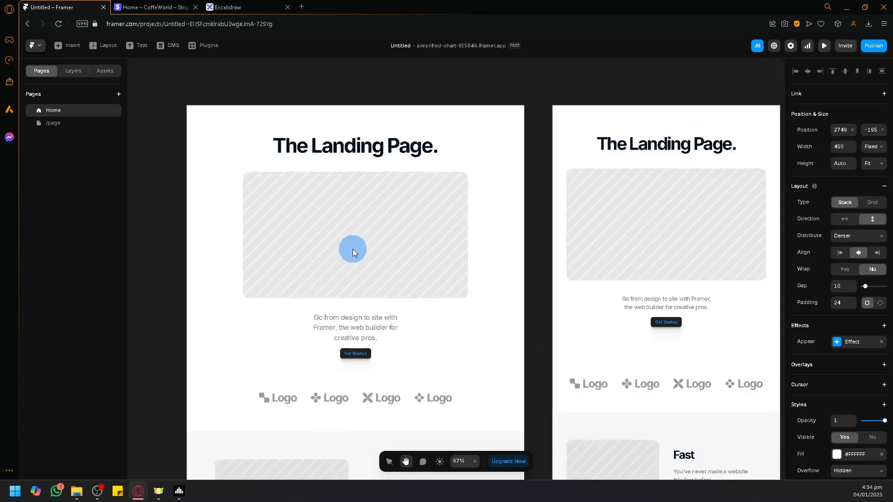
left_click(368, 256)
left_click_drag(368, 255, 346, 257)
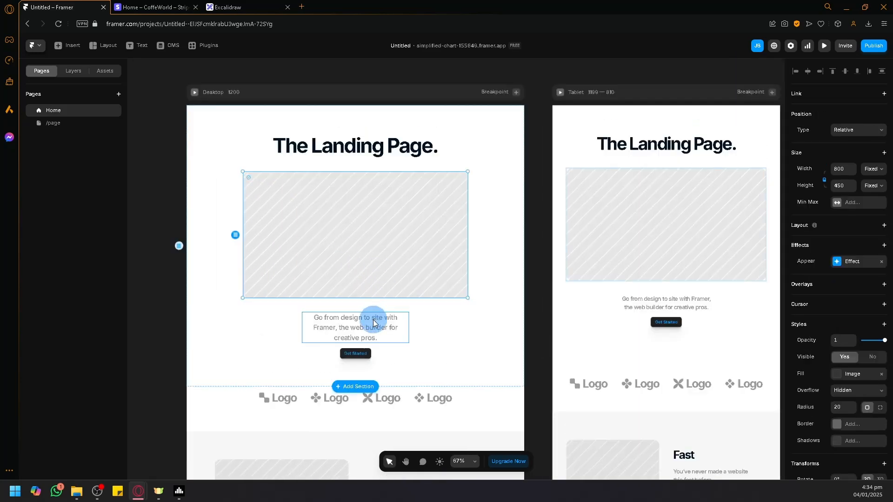
- Change the label of the Read More button under the Fast heading in the desktop layout to "Buy now"
scroll(380, 350, "down", 5)
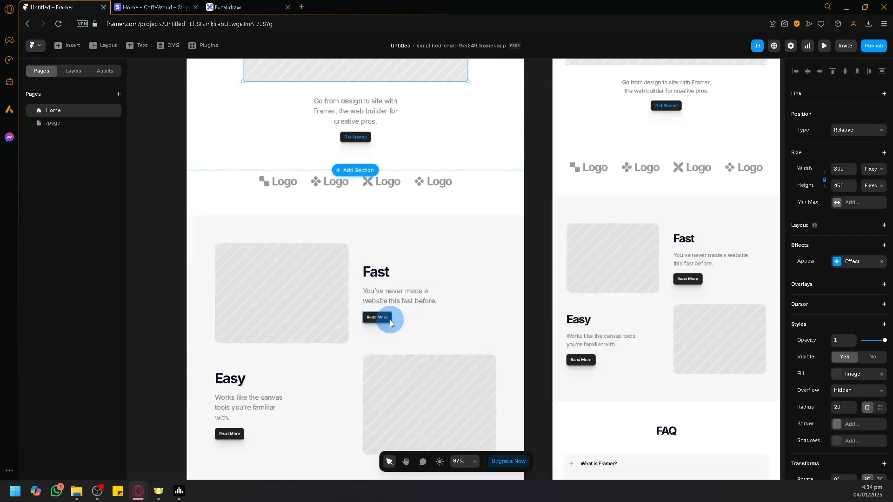
scroll(390, 320, "up", 3)
left_click(372, 306)
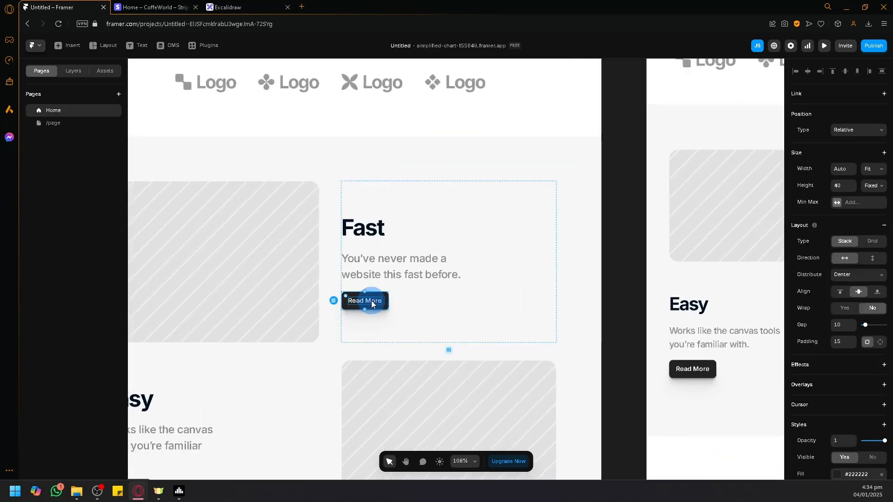
double_click(371, 300)
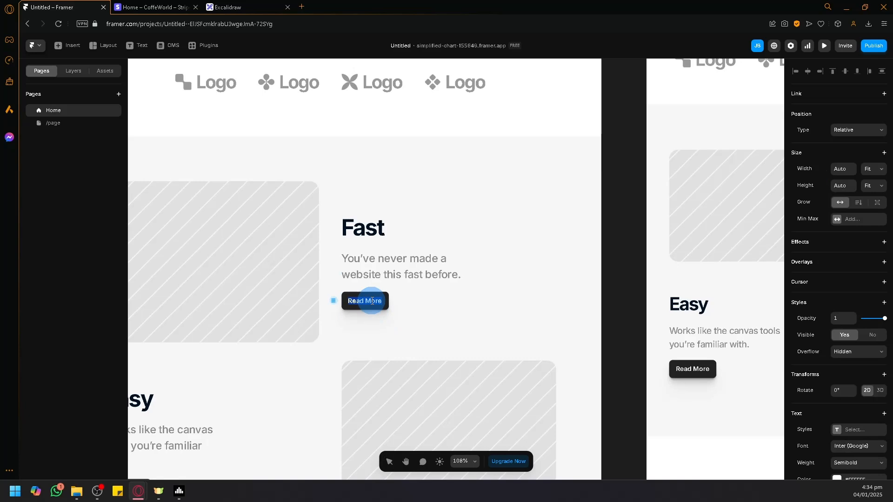
key("BackSpace")
type("Buy now")
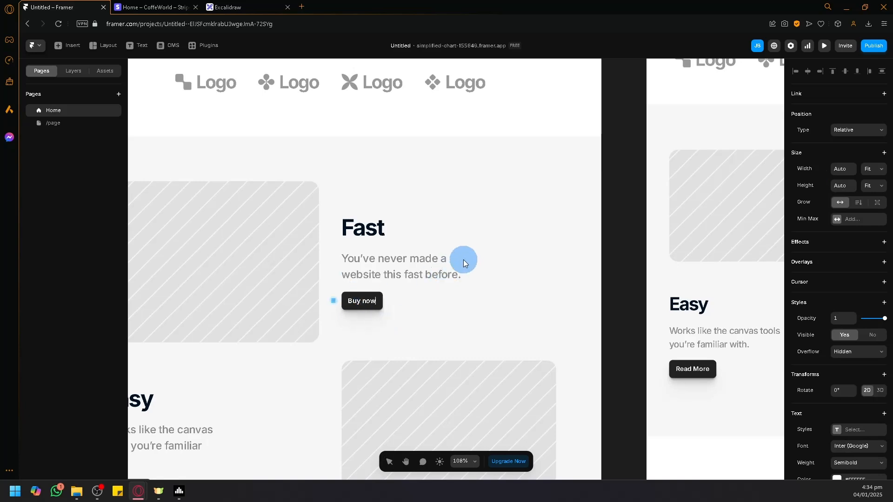
- Replace the "Fast" heading above the Buy now button with "Monitor 9000"
double_click(381, 232)
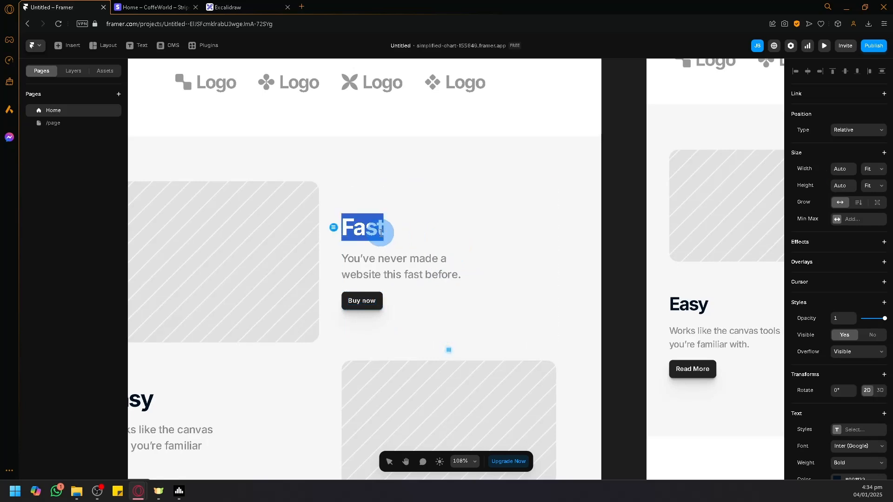
type("A")
key("BackSpace")
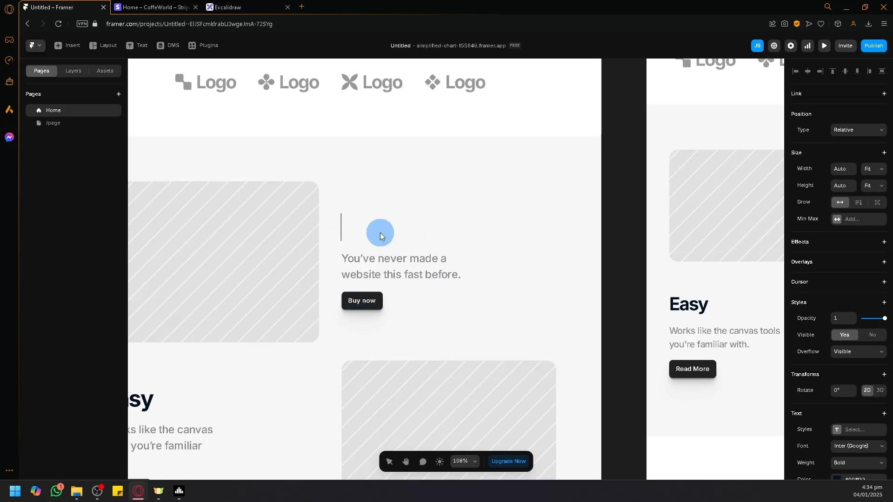
type("Monity")
key("BackSpace")
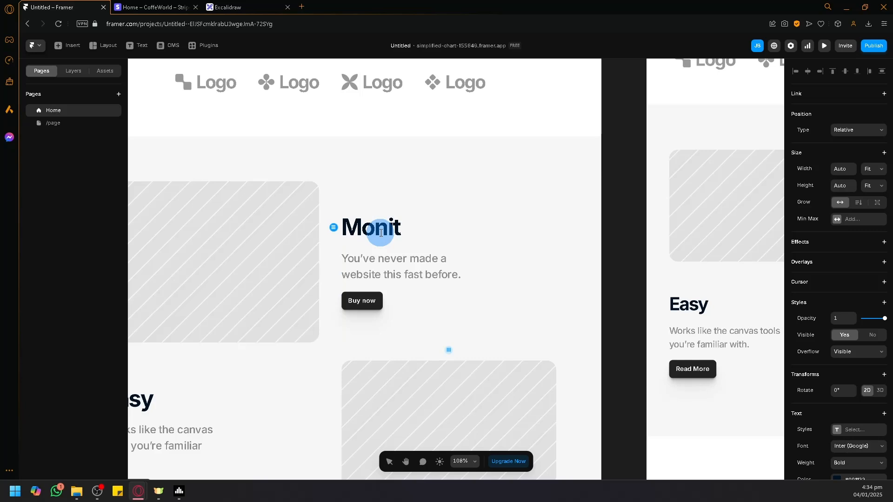
type("or 9000")
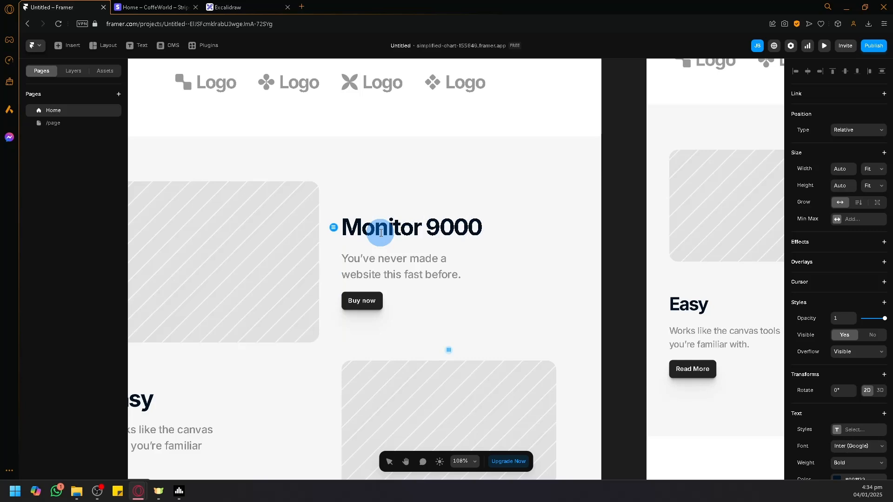
- Replace the description under the Monitor 9000 heading with "Best Monitor in the market"
left_click(402, 274)
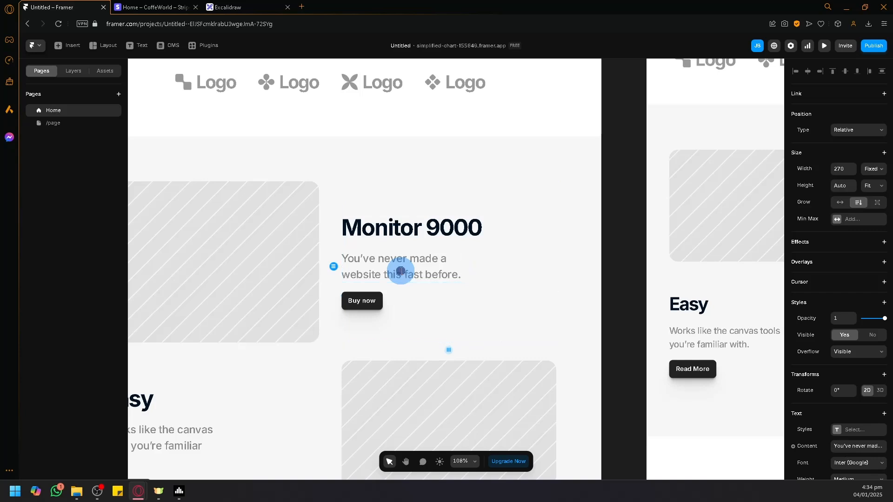
double_click(402, 273)
key("ctrl+a")
type("Best ")
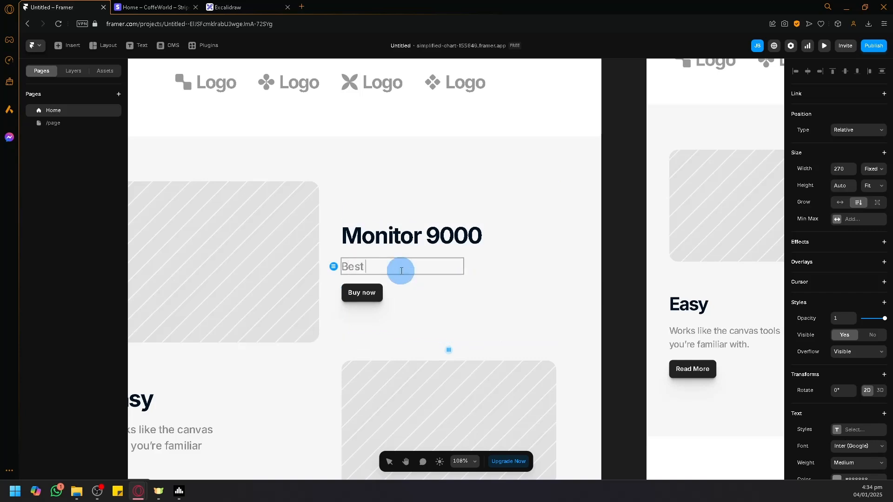
type("Monitor in the market")
left_click(540, 283)
scroll(501, 311, "down", 2)
left_click_drag(497, 328, 570, 289)
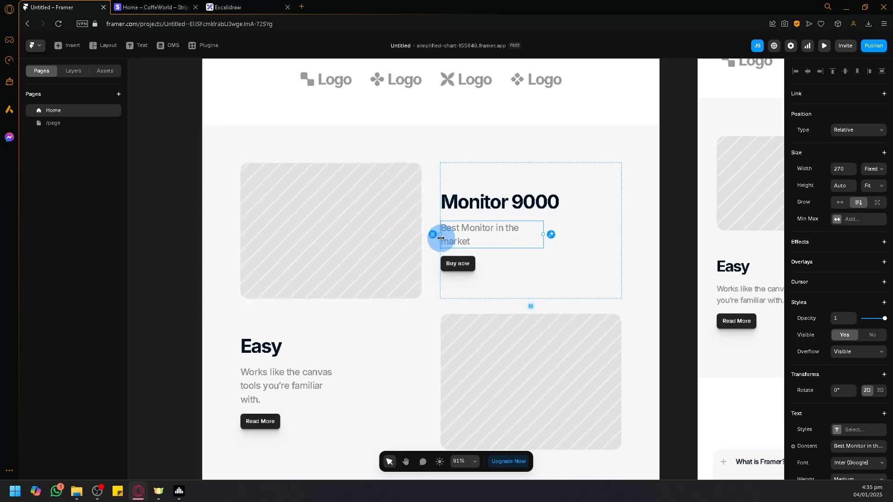
left_click(460, 270)
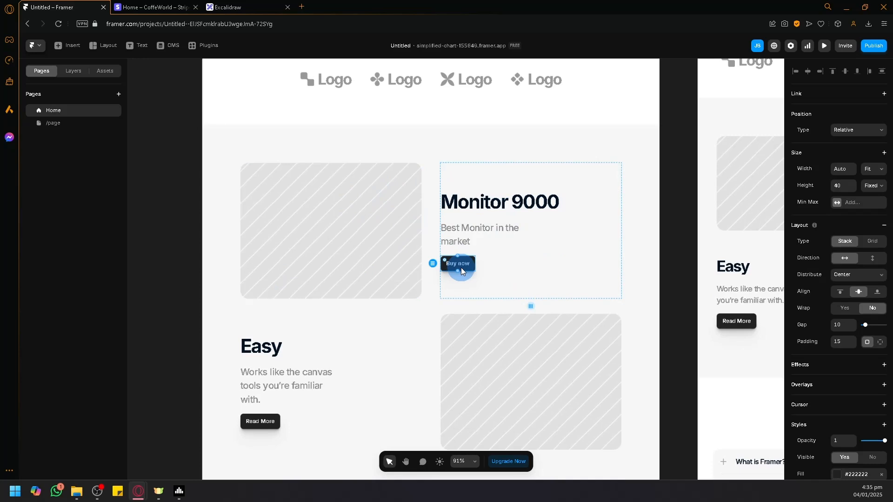
left_click(184, 203)
double_click(465, 264)
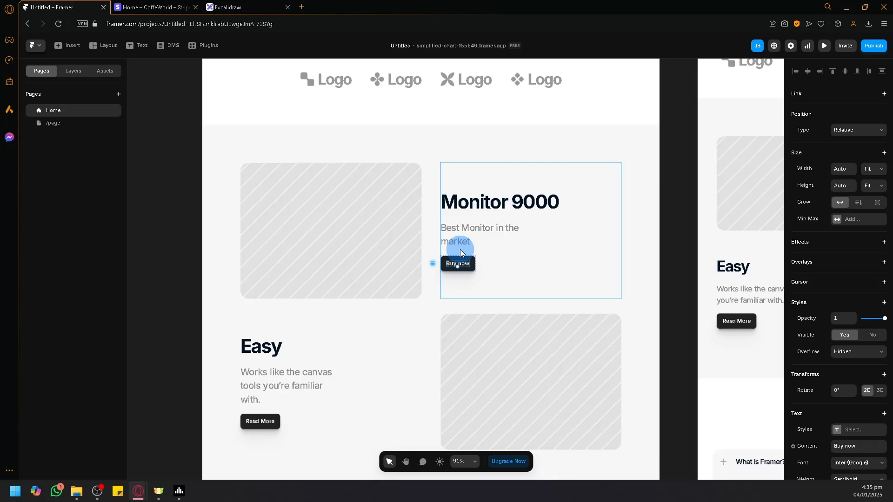
- Switch to the Stripe dashboard and start creating a new payment link
left_click(157, 5)
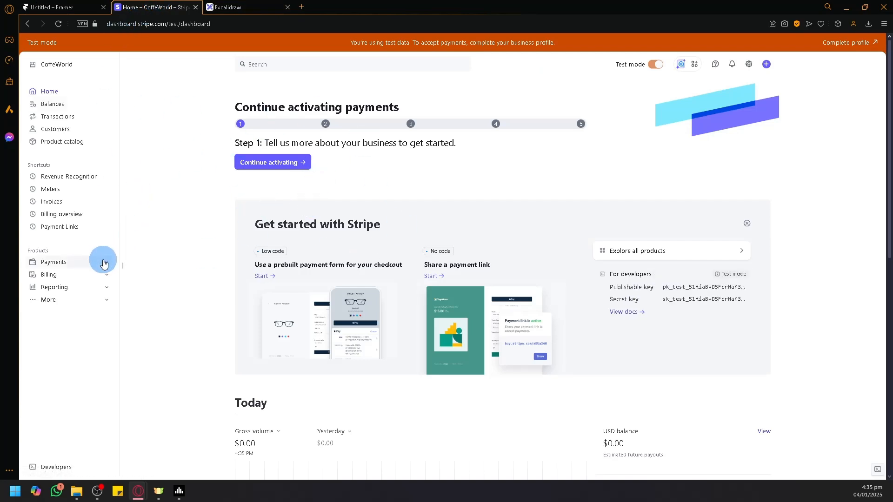
left_click(103, 263)
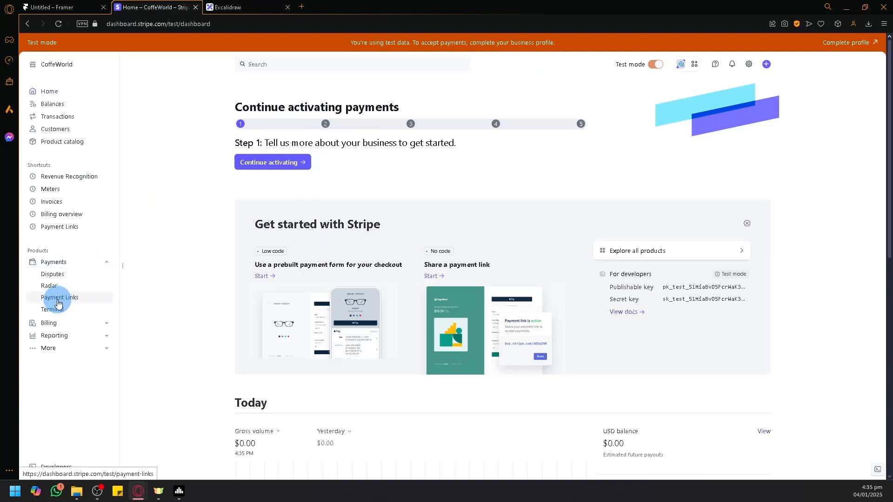
left_click(59, 300)
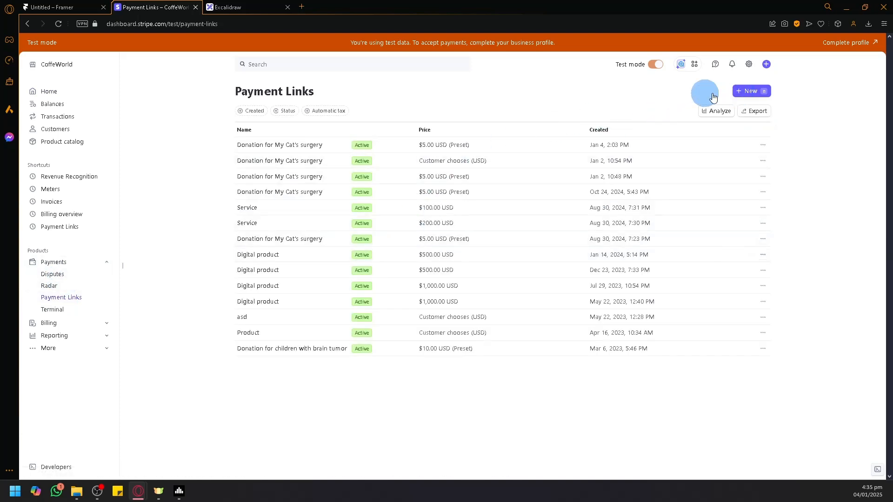
left_click(743, 94)
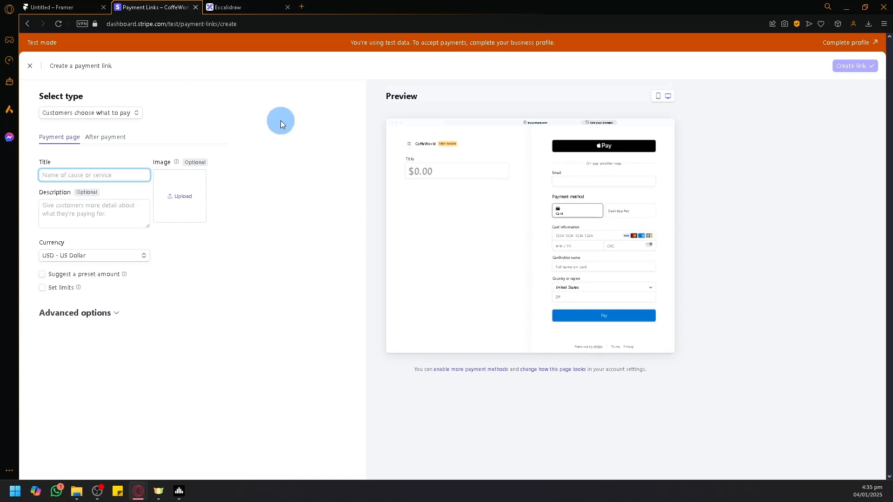
- Set the payment link type to Products or subscriptions and start adding a new product
left_click(90, 114)
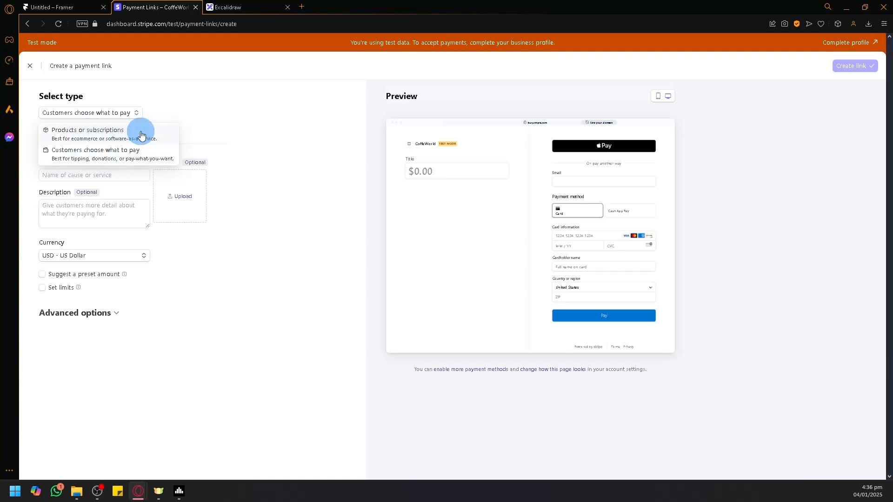
left_click(52, 135)
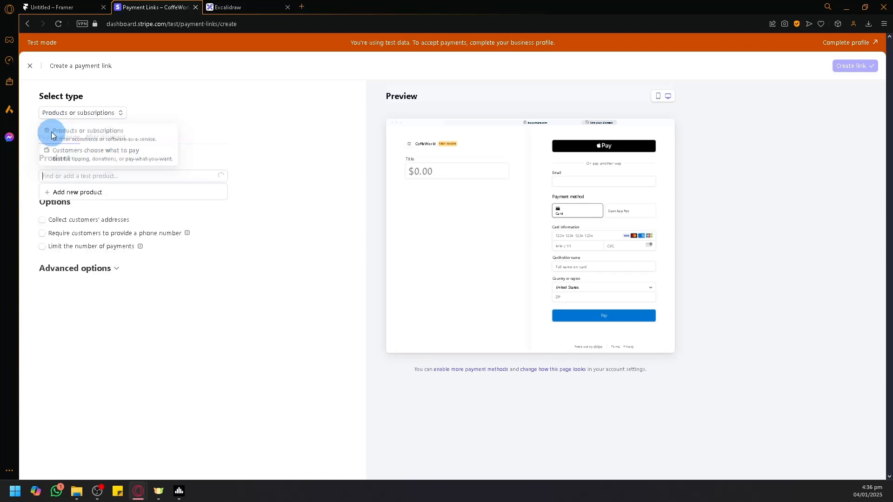
left_click(69, 190)
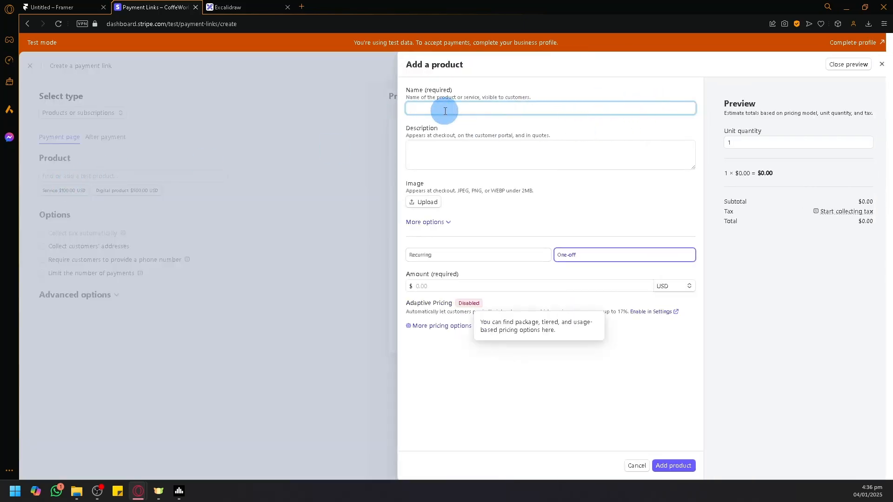
- Name the new product "Monitor 9000" and describe it as "Best monitor in the market"
left_click(446, 111)
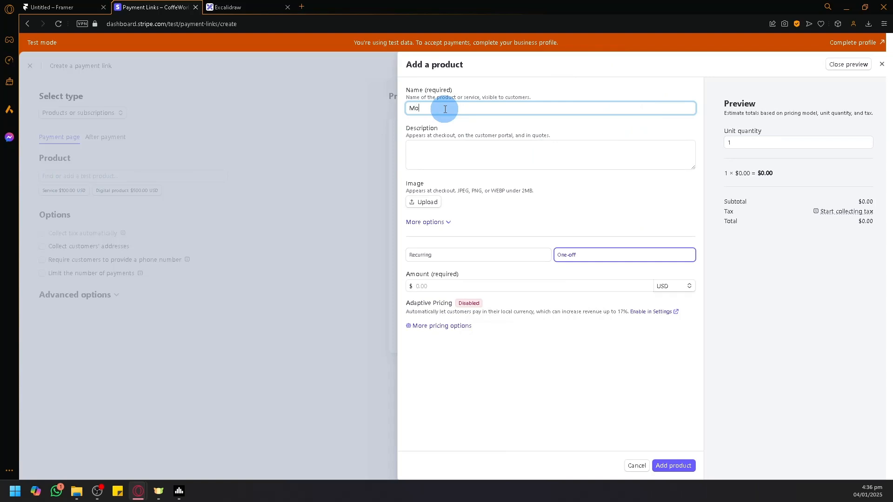
type("Monitor 9000")
key("Tab")
type("Best mon")
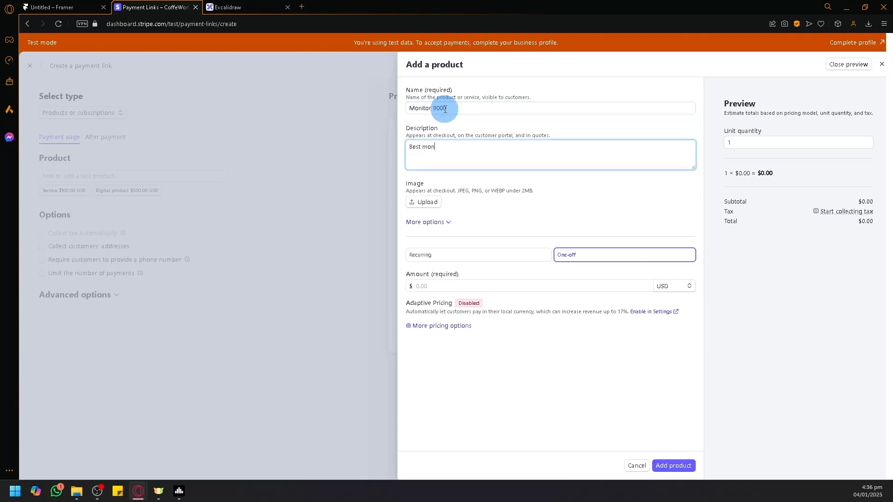
type("itor in the market")
- Try Remove bg (1).png as the product image, and upload the Blue and Pink Simple PNG instead
left_click(430, 204)
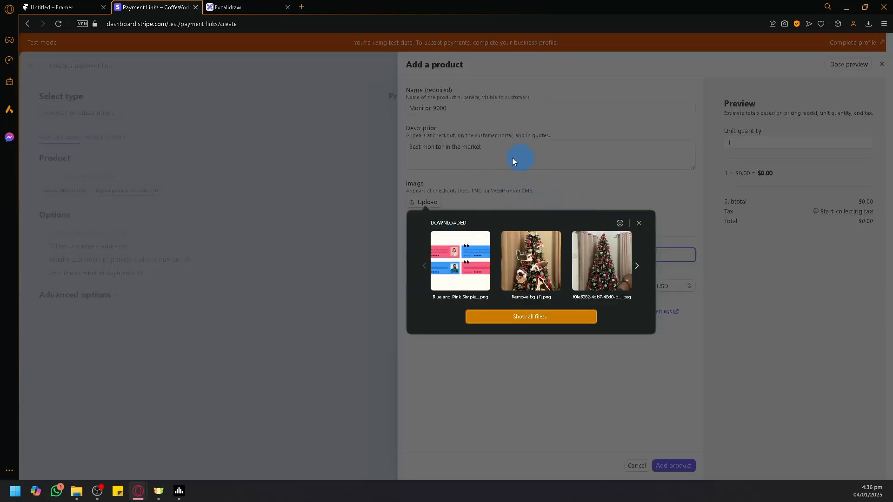
left_click(537, 267)
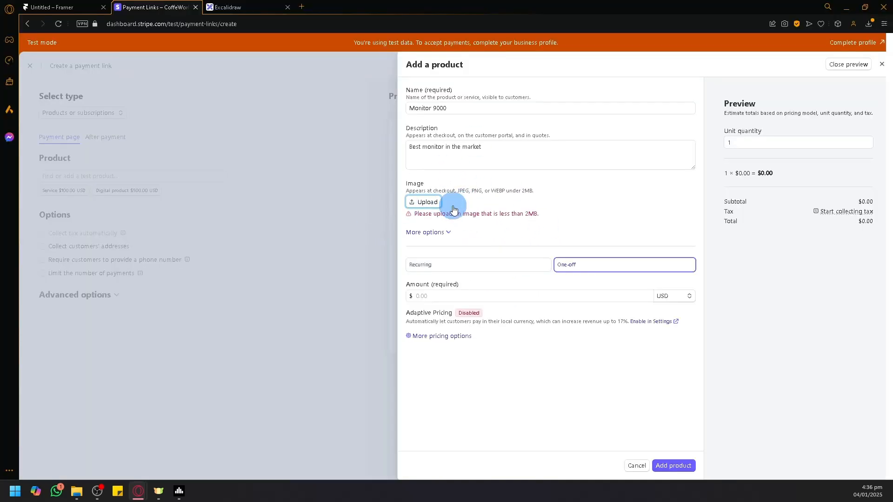
left_click(422, 202)
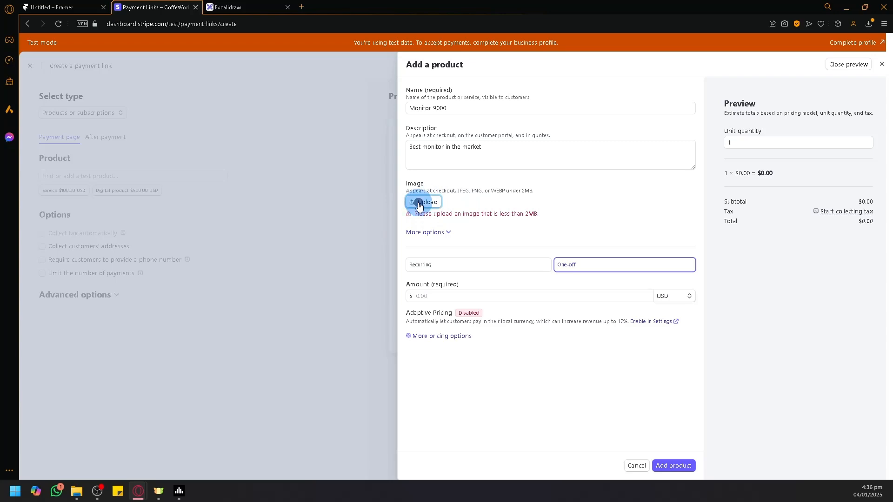
left_click(508, 253)
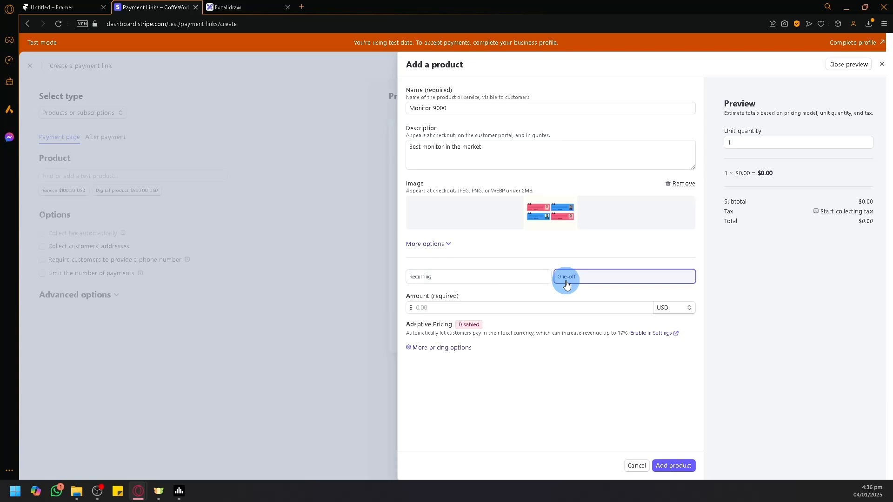
- Set the product's one-off price to 99 USD
left_click(507, 309)
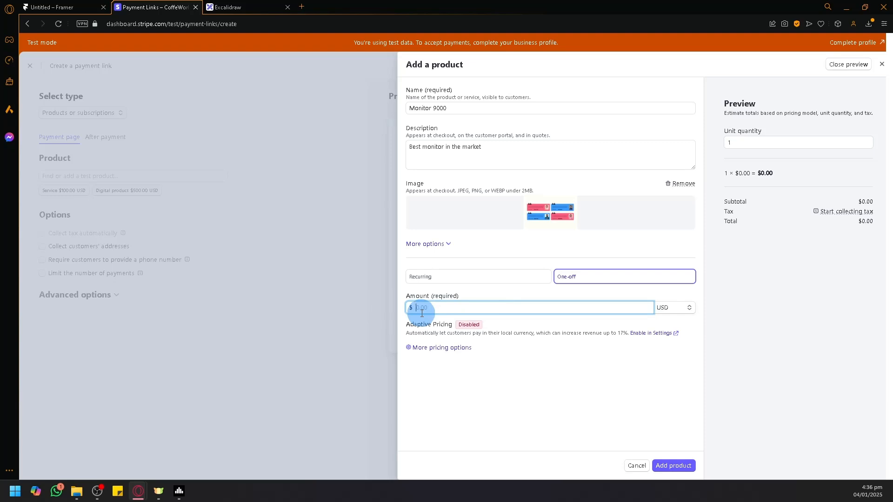
type("99")
- Switch to the Framer project, duplicate the Monitor 9000 description text, and change the copy to "$99.00"
left_click(61, 7)
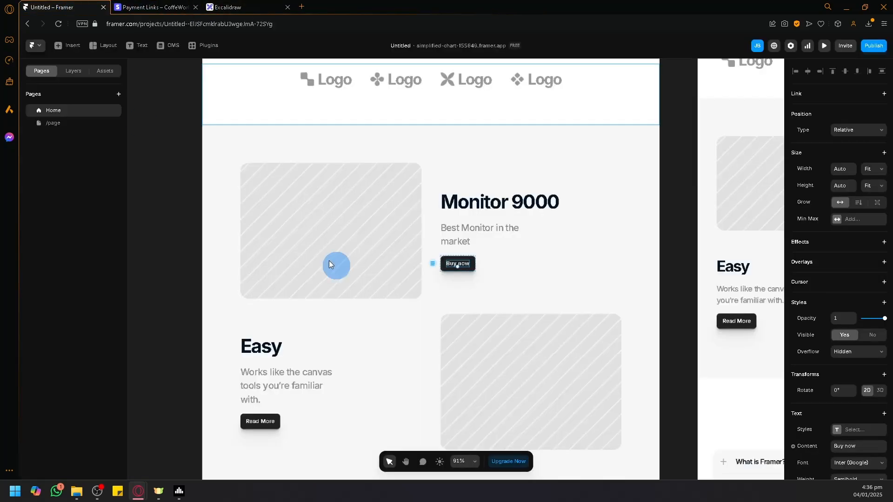
double_click(457, 239)
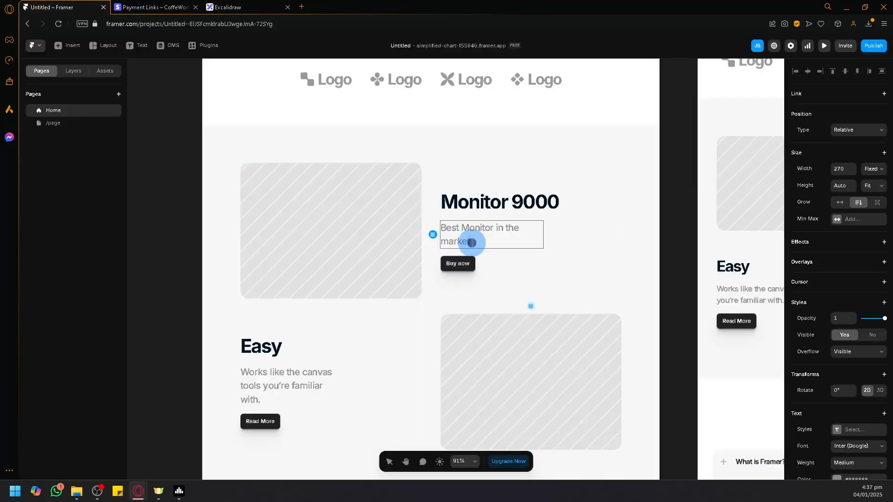
left_click(538, 268)
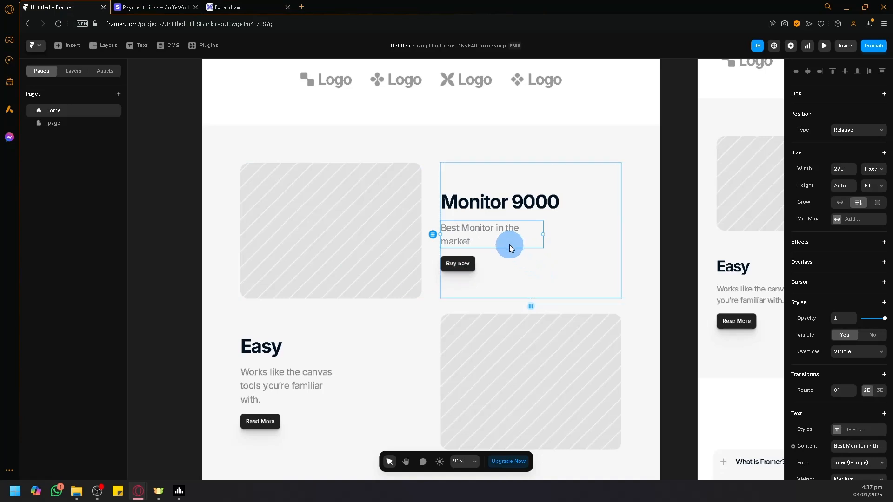
key("ctrl+d")
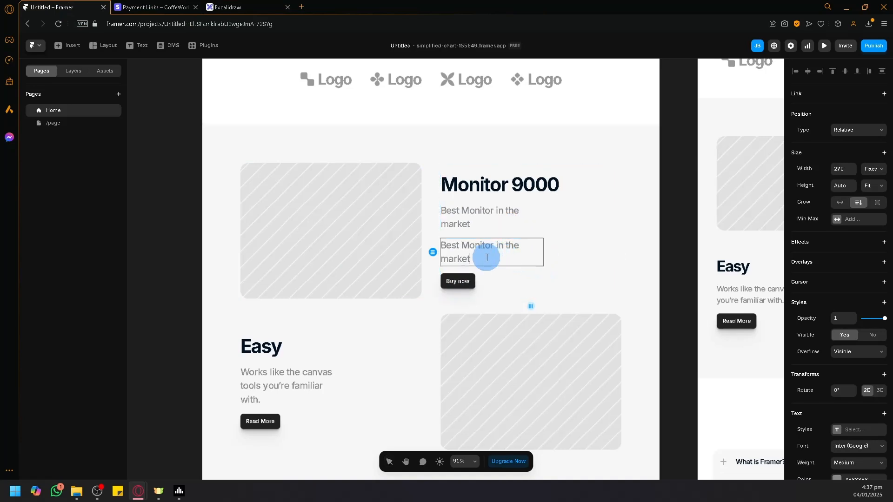
triple_click(487, 258)
type("$99.00")
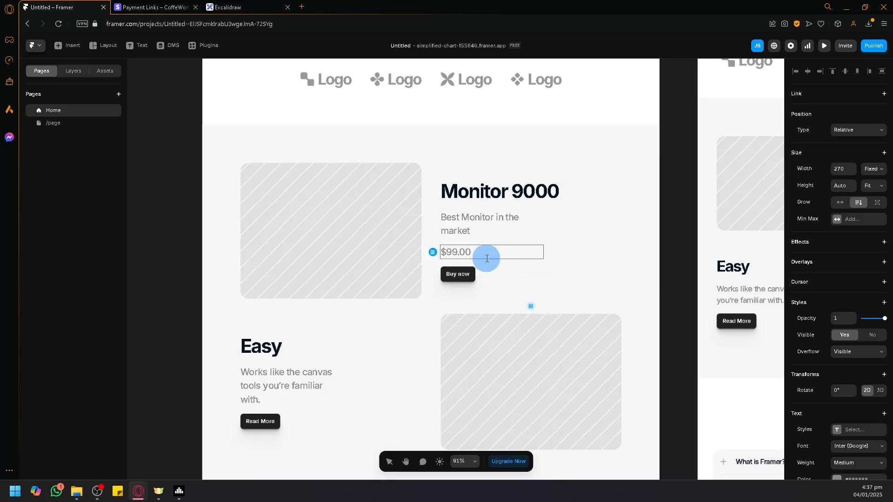
left_click(535, 226)
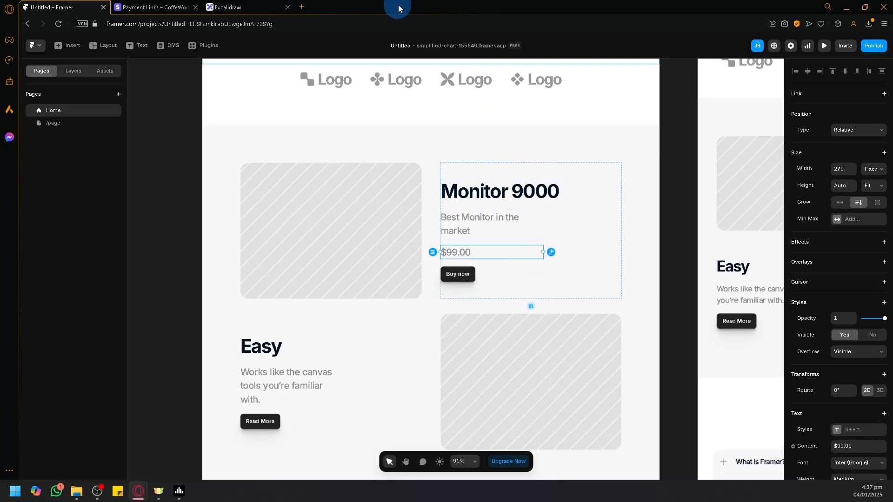
- Switch back to the Stripe dashboard and add the Monitor 9000 product to the payment link
left_click(227, 6)
left_click(168, 5)
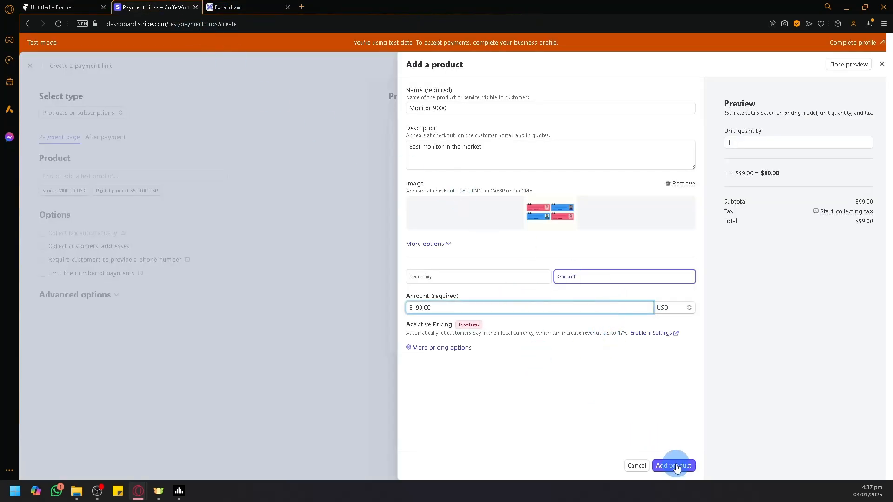
left_click(677, 467)
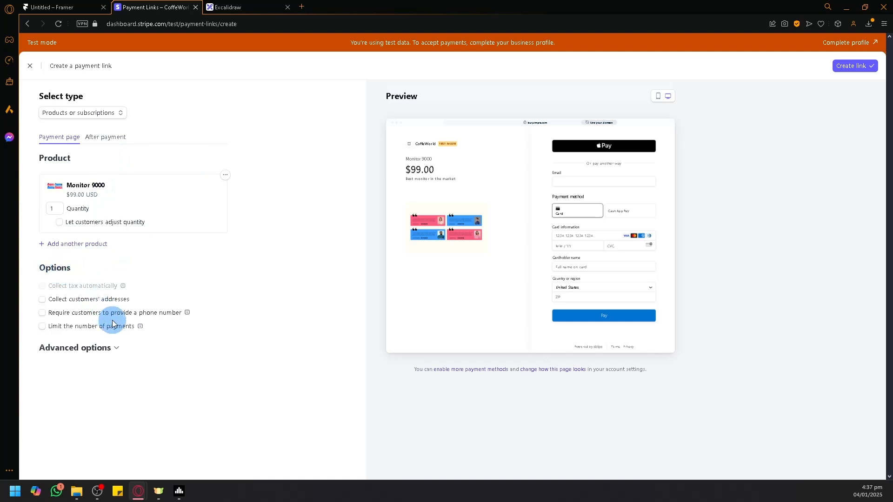
- Collect customers' billing and shipping addresses, and start a new shipping rate with an amount of $10.00
left_click(42, 302)
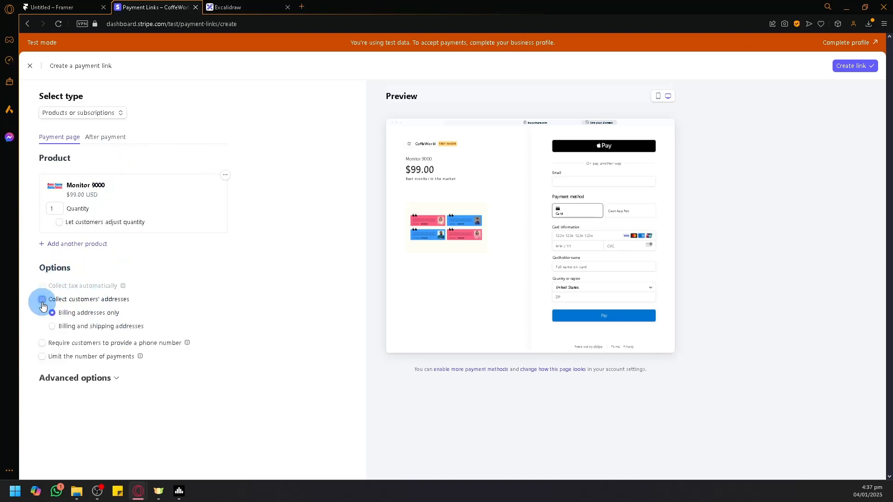
left_click(130, 329)
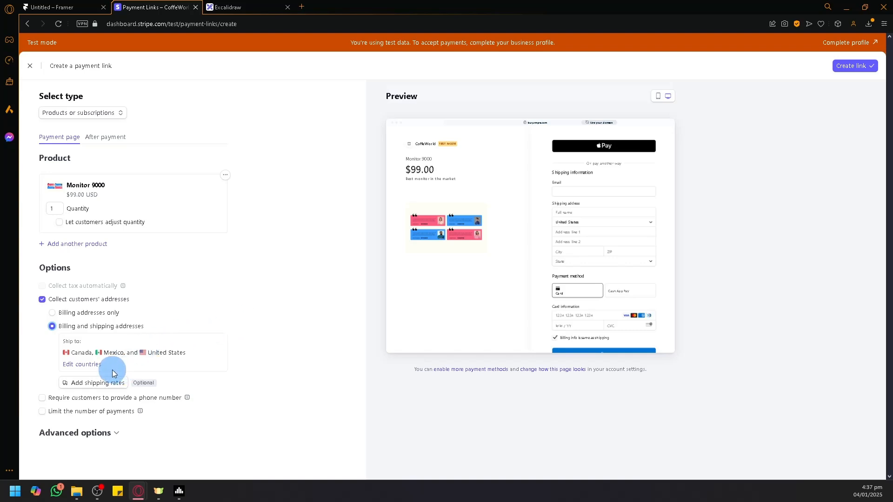
left_click(90, 382)
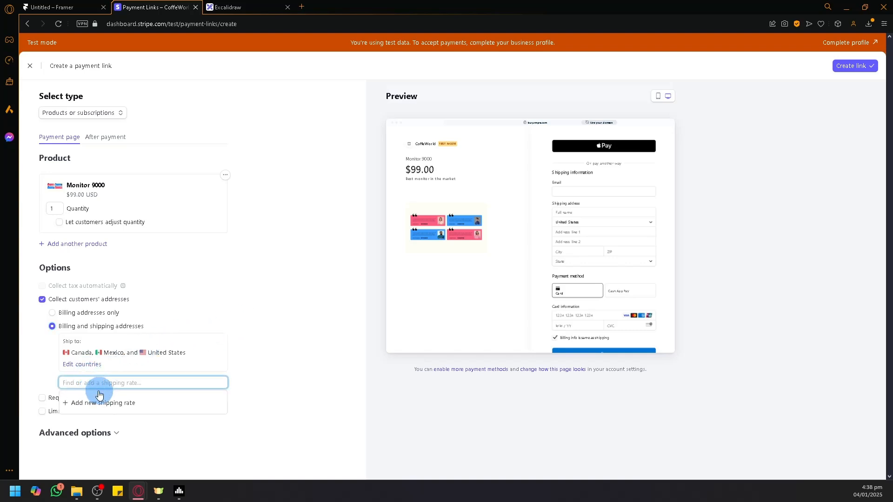
left_click(118, 403)
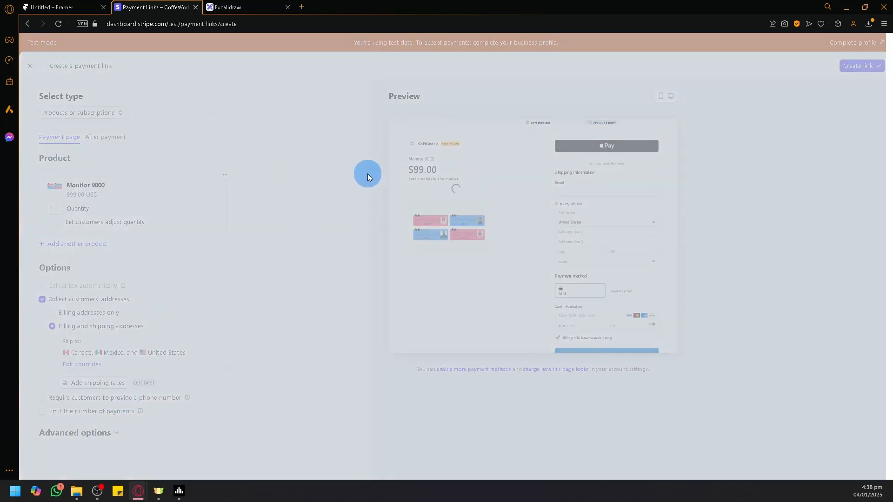
left_click_drag(376, 171, 348, 167)
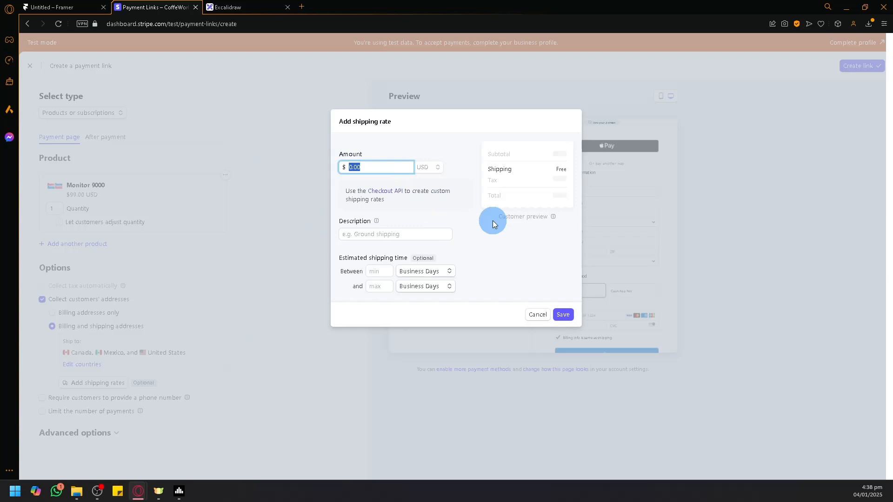
type("10")
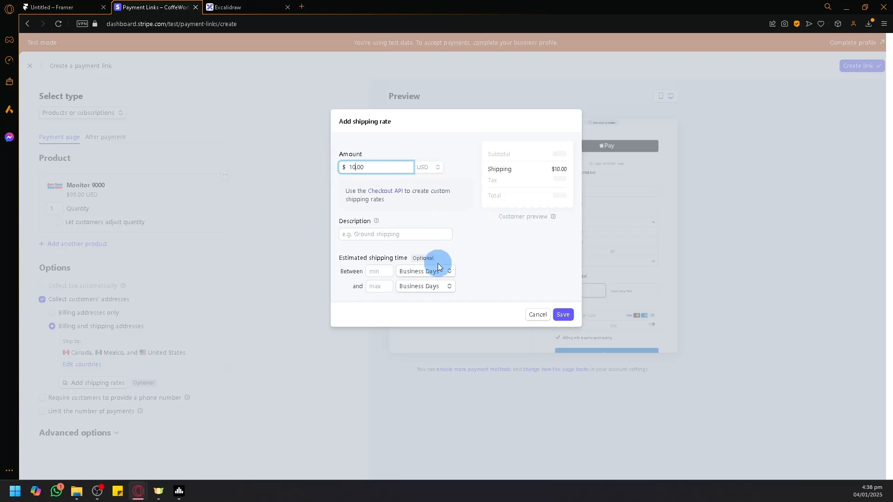
- Describe the new shipping rate as "Ground shipping" and save it
left_click(406, 234)
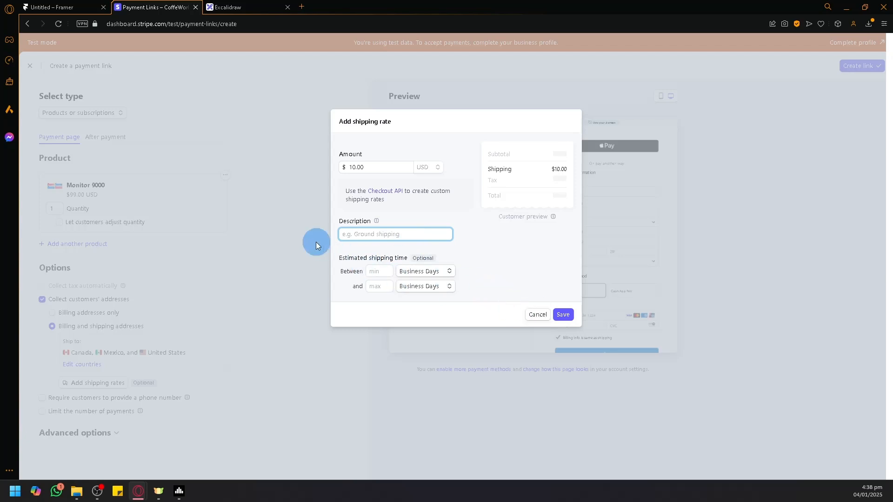
left_click(563, 314)
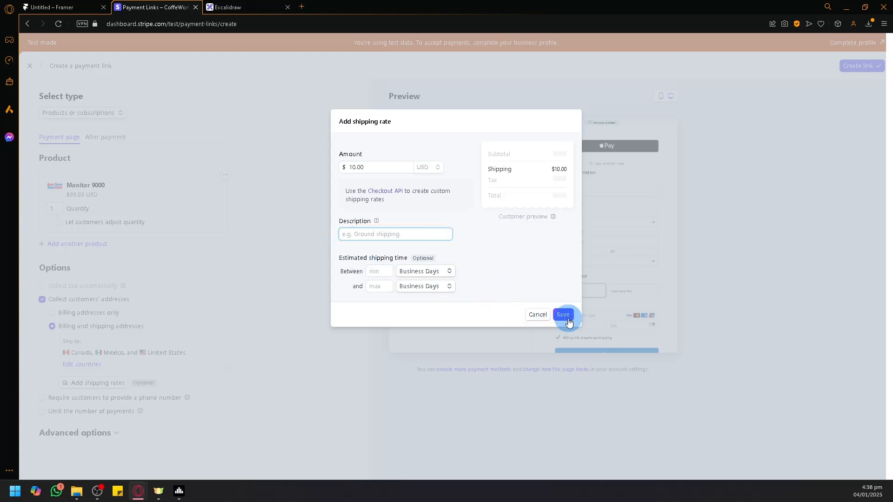
left_click(386, 227)
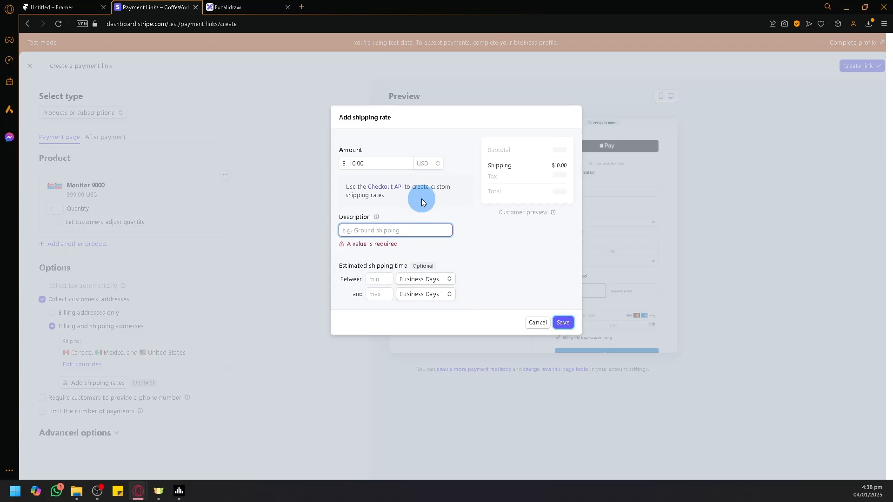
type("Gro7un")
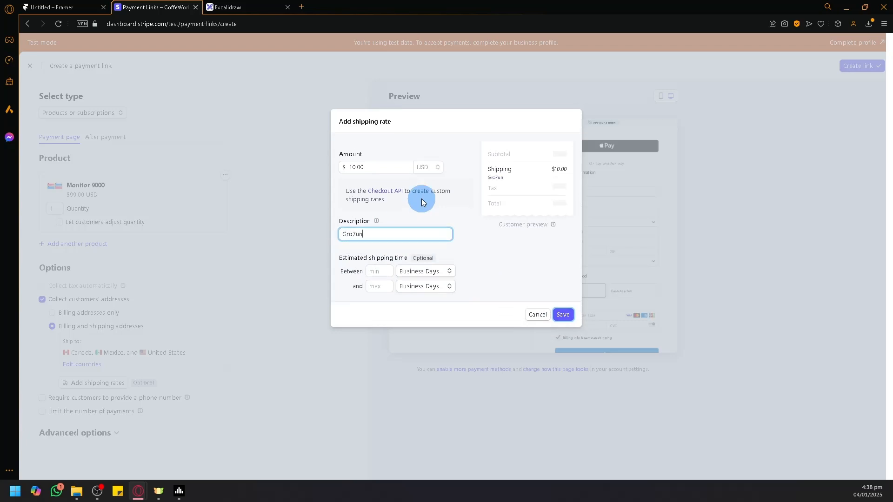
key("BackSpace")
key("BackSpace")
key("BackSpace")
type("und shippion")
key("BackSpace")
key("BackSpace")
key("Num_Lock")
type("ngg")
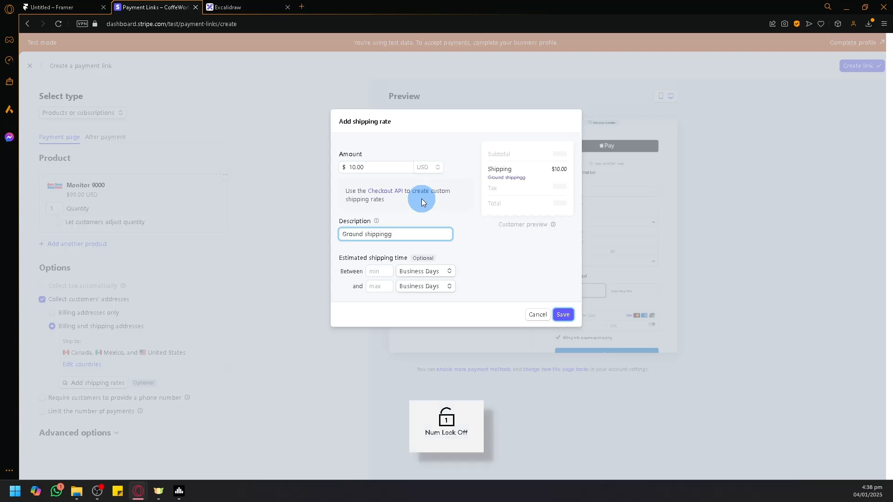
key("BackSpace")
left_click(562, 318)
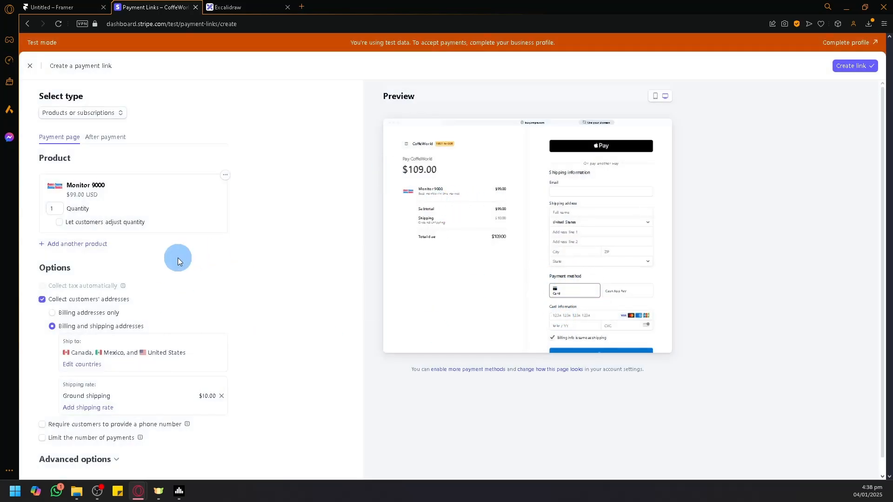
- Require customers to provide a phone number and expand the payment link's advanced options
scroll(166, 284, "down", 1)
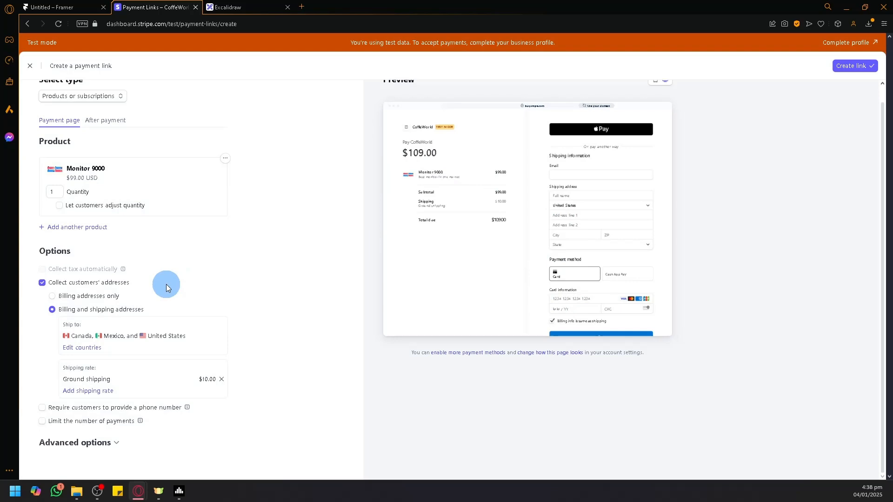
left_click(48, 412)
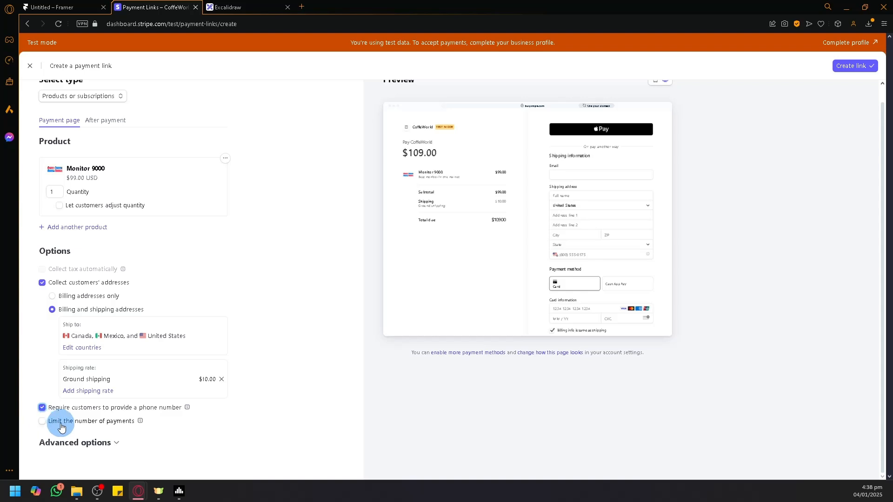
left_click(110, 444)
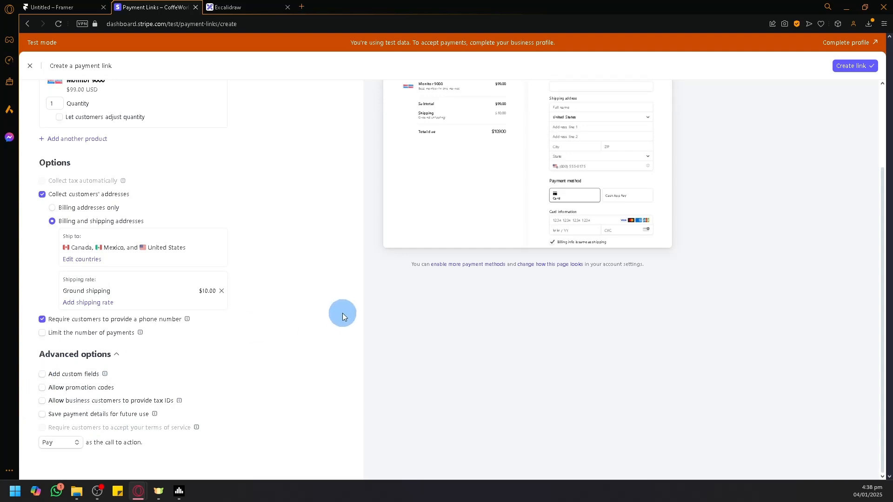
scroll(482, 227, "up", 3)
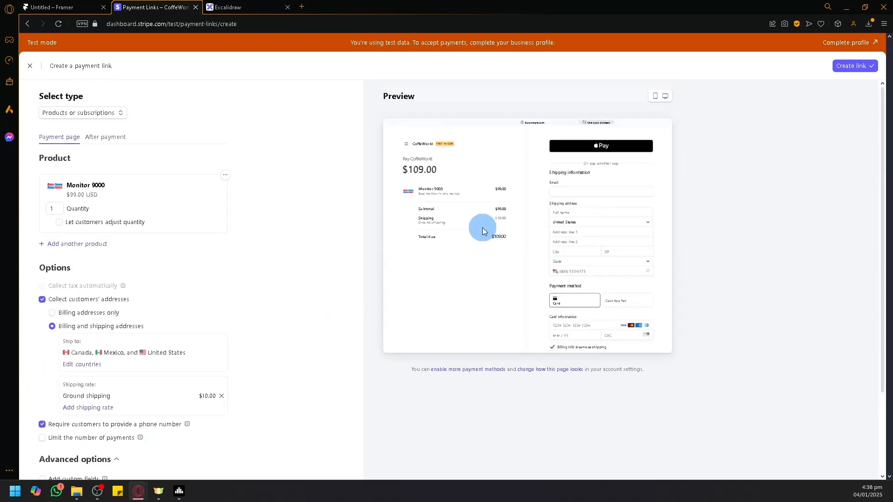
scroll(488, 222, "down", 3)
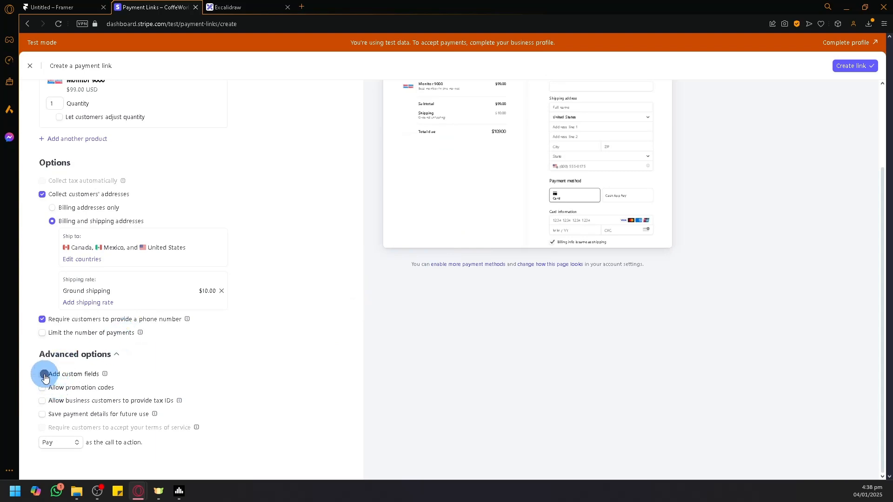
- Try a custom text field labelled "Green", and turn custom fields off again
left_click(105, 380)
left_click(90, 388)
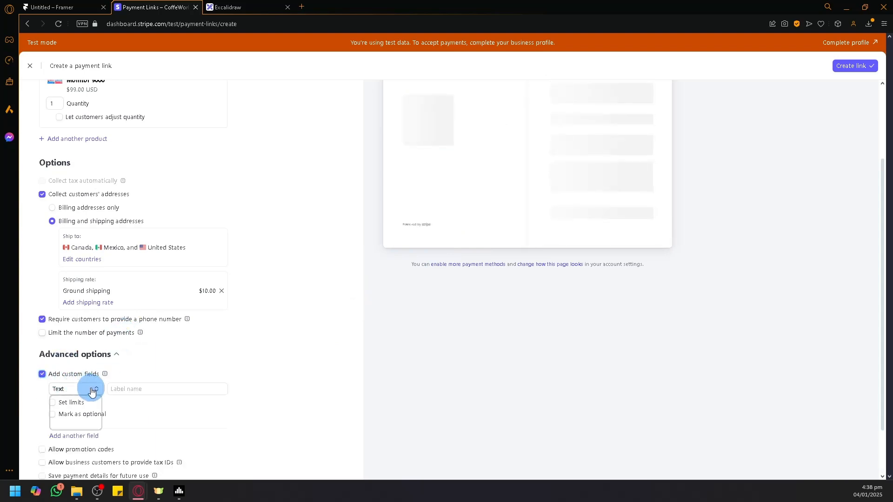
left_click(122, 389)
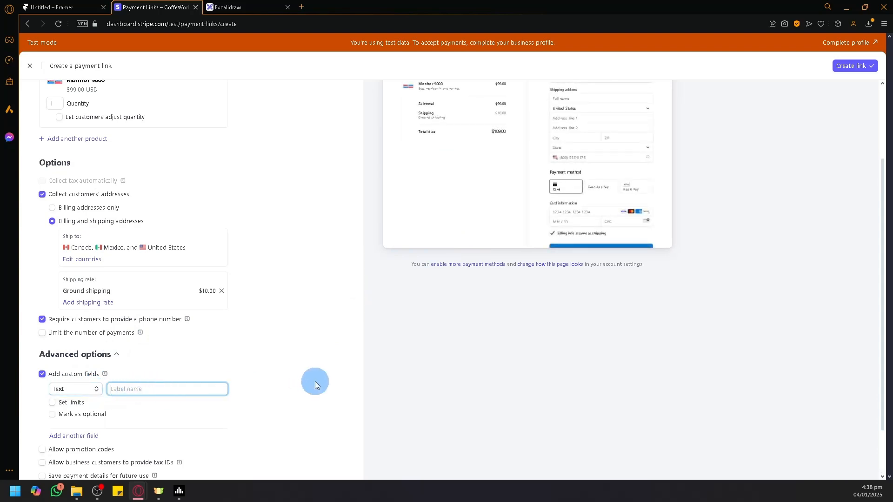
type("Green")
scroll(340, 375, "down", 2)
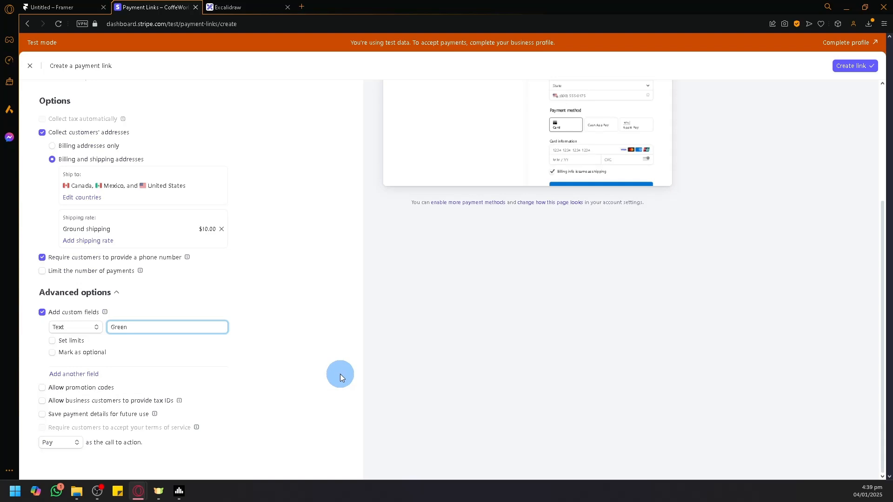
left_click(42, 312)
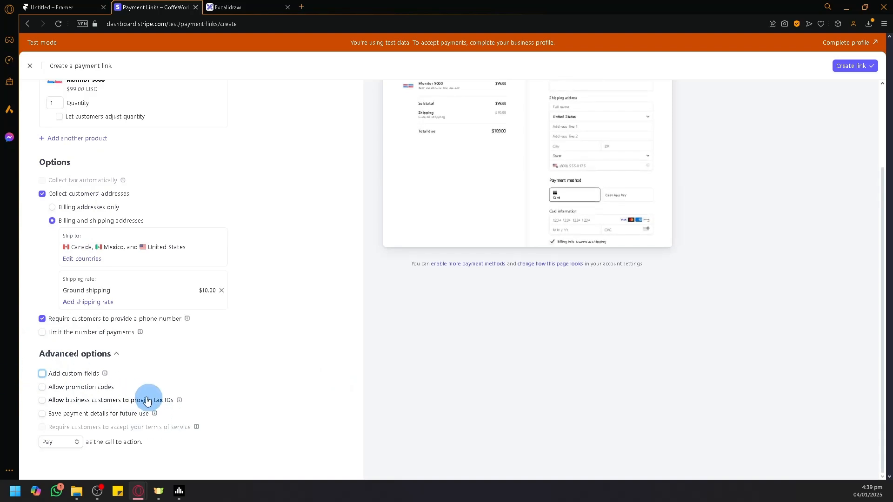
- Create the Monitor 9000 payment link and copy its URL
scroll(457, 387, "up", 3)
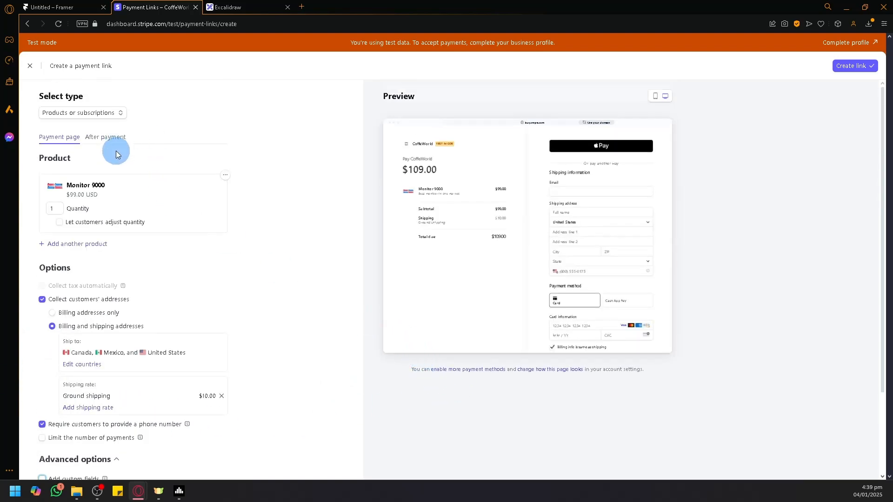
left_click(110, 140)
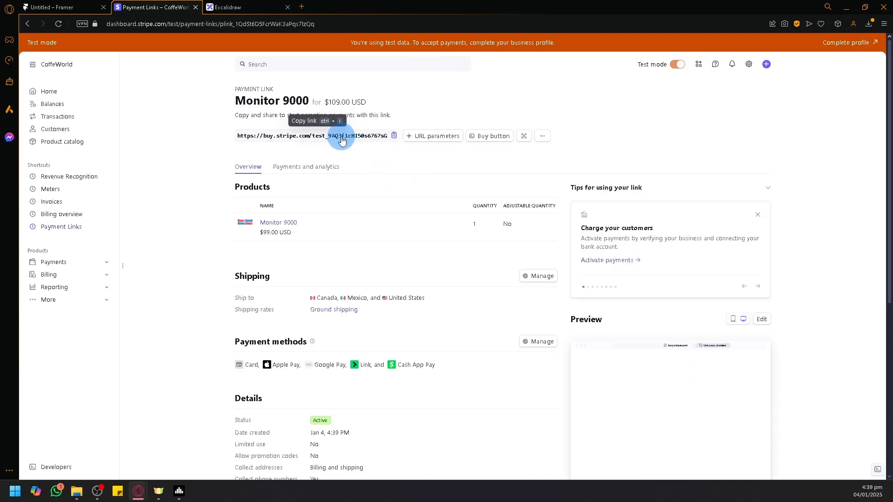
left_click(393, 137)
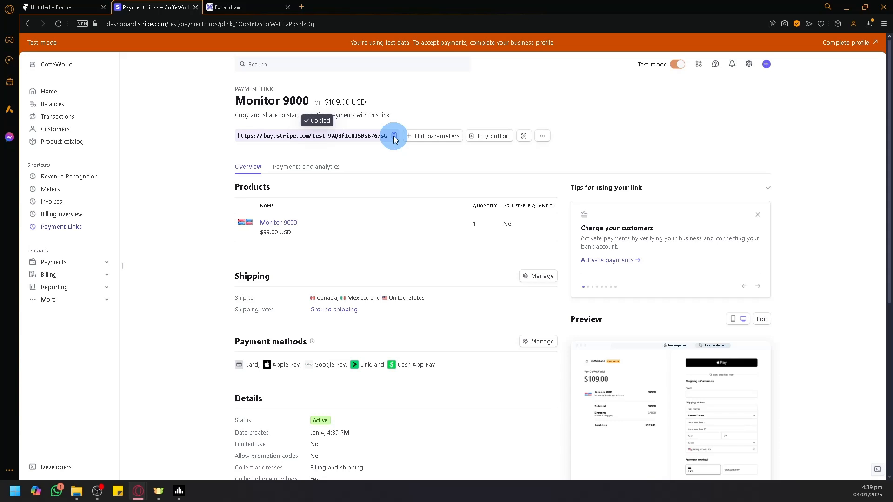
- Switch to Framer and link the Buy now button under Monitor 9000 to the copied Stripe payment link
left_click(48, 6)
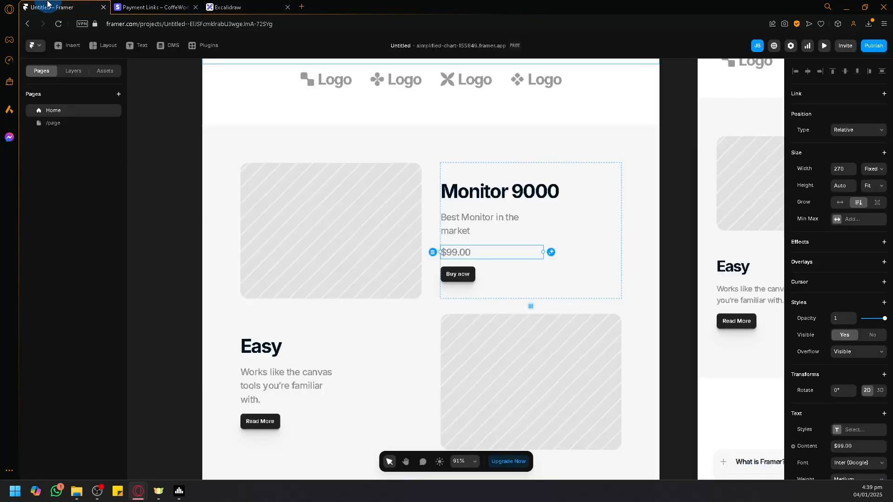
left_click(468, 276)
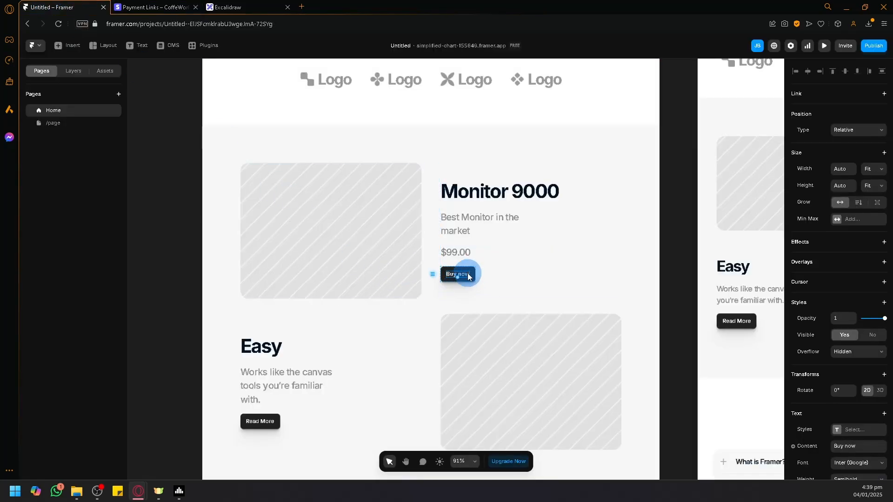
left_click(847, 167)
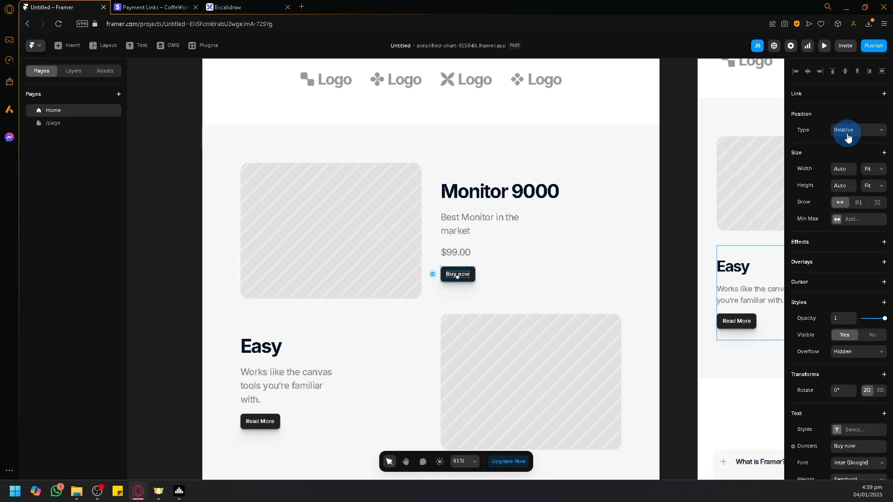
left_click(447, 274)
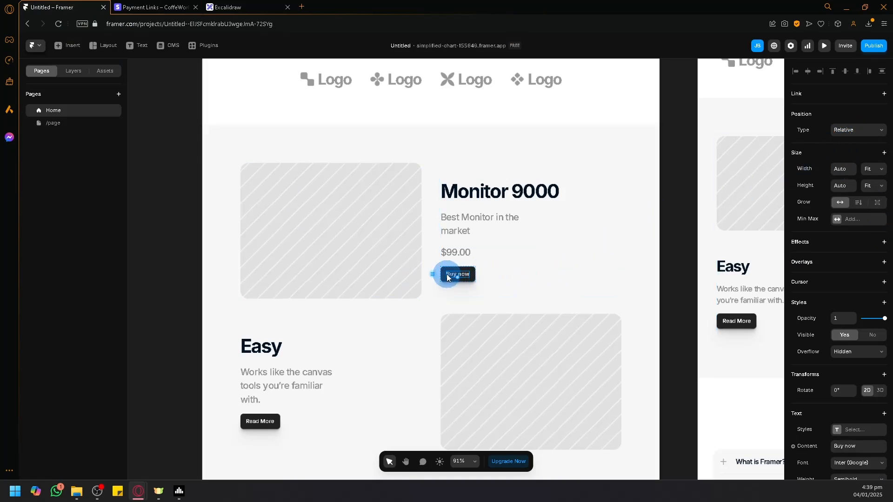
left_click(445, 276)
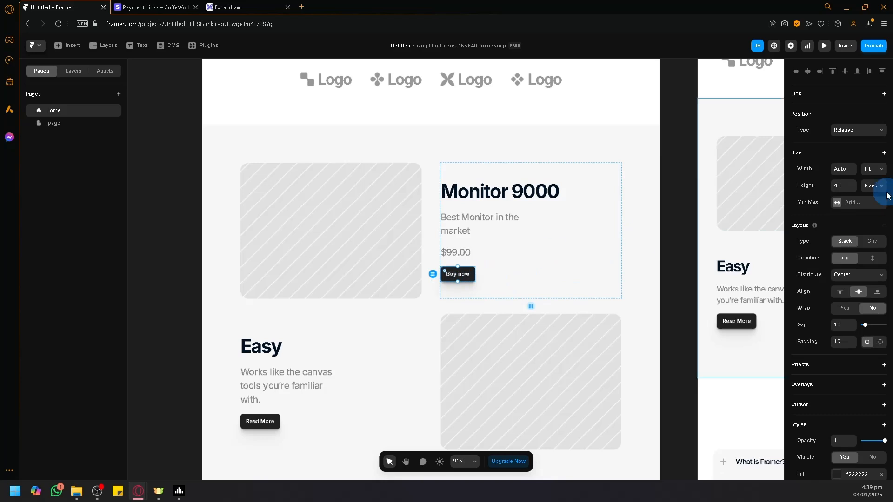
left_click(884, 102)
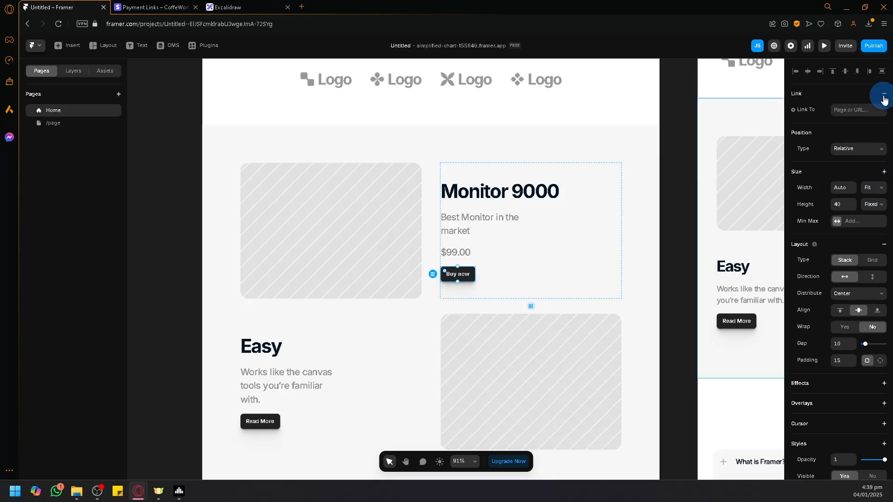
left_click(849, 115)
key("ctrl+v")
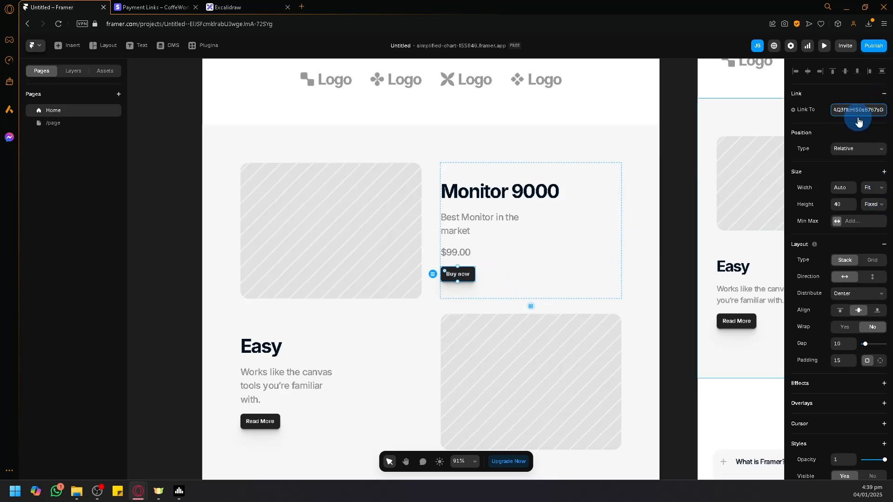
left_click(852, 133)
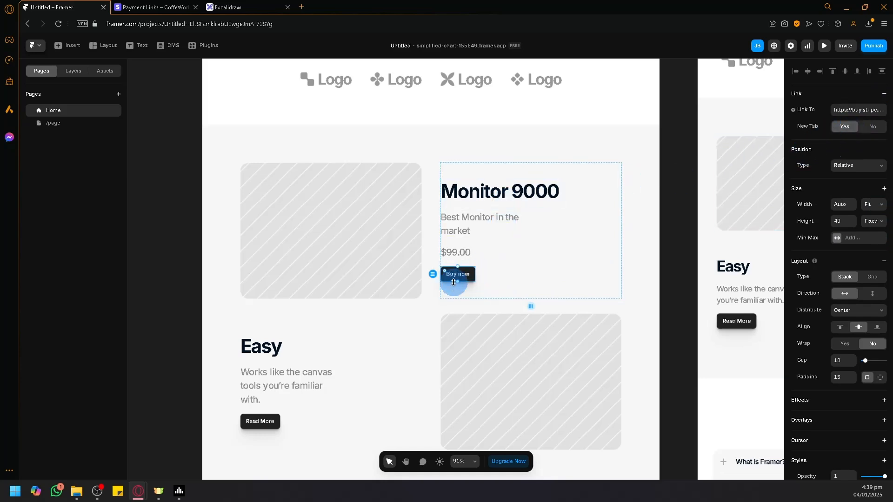
- Switch to Stripe and open the buy button embed code for the Monitor 9000 payment link
left_click(391, 311)
scroll(392, 305, "down", 1)
left_click(258, 6)
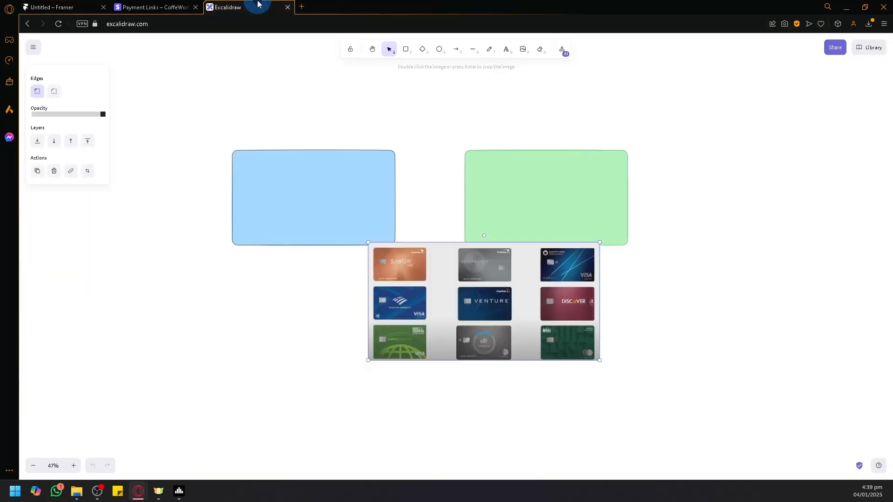
left_click(169, 7)
scroll(583, 265, "down", 4)
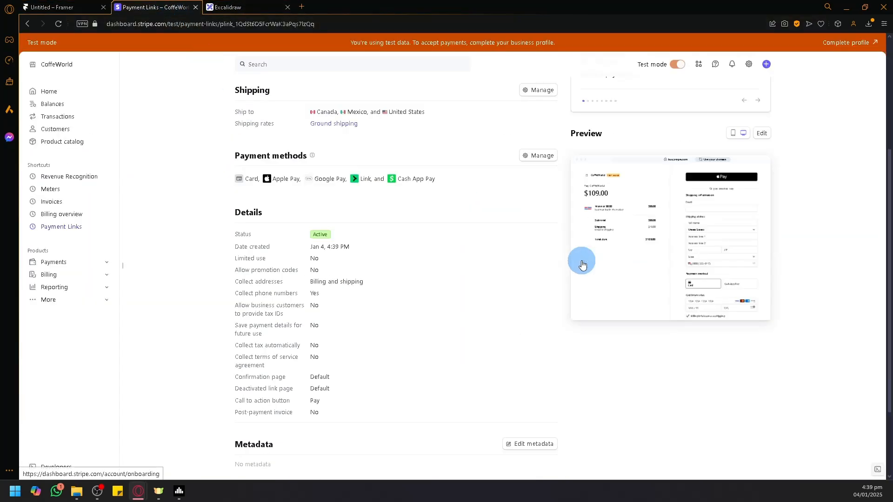
scroll(583, 264, "up", 4)
left_click(492, 136)
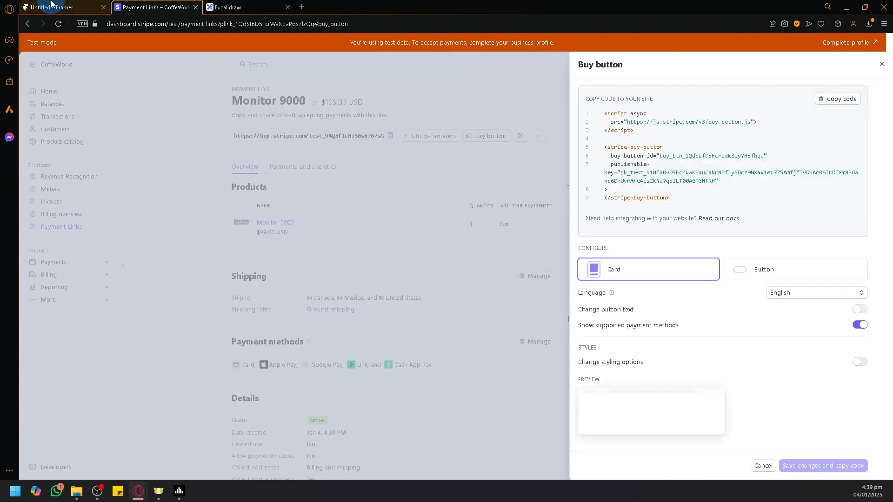
- Return to Framer, open /page and delete all the existing content from its Desktop layout
left_click(52, 6)
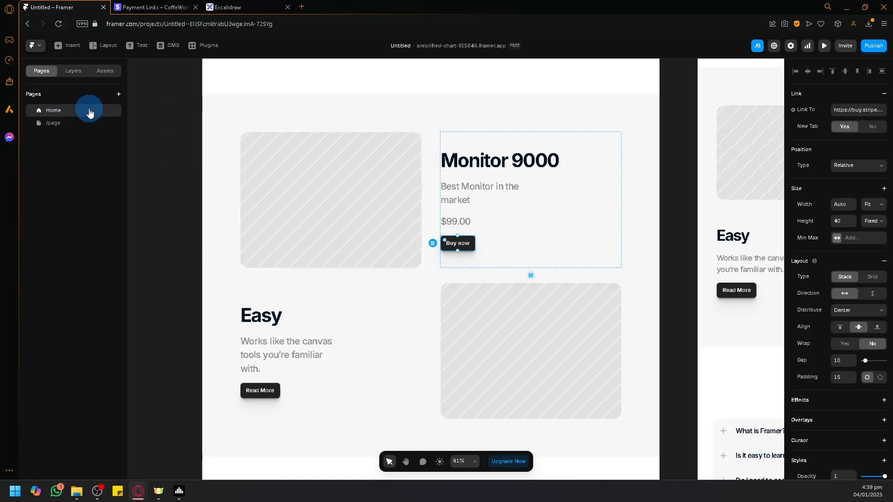
left_click(82, 123)
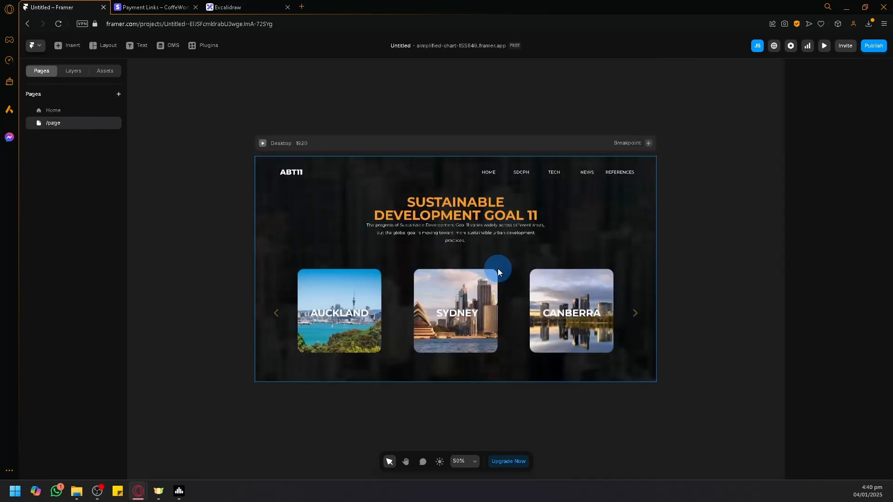
left_click_drag(278, 169, 611, 342)
key("Delete")
key("ctrl+s")
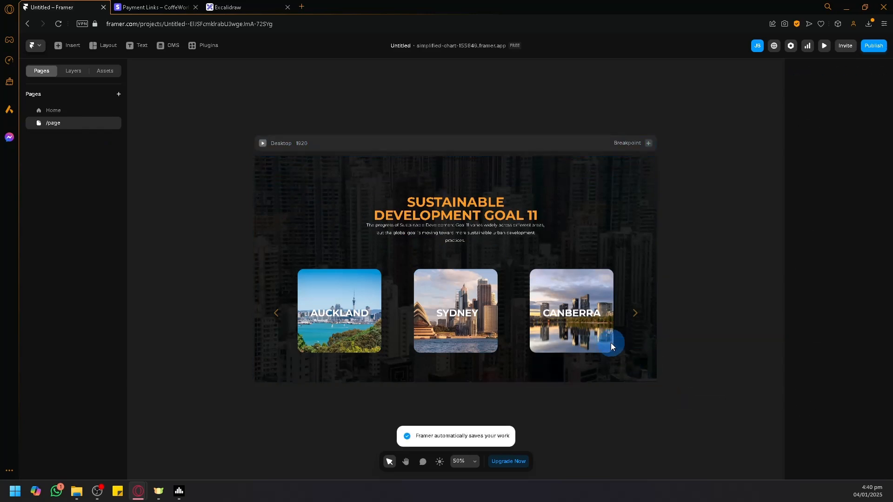
left_click_drag(640, 366, 377, 278)
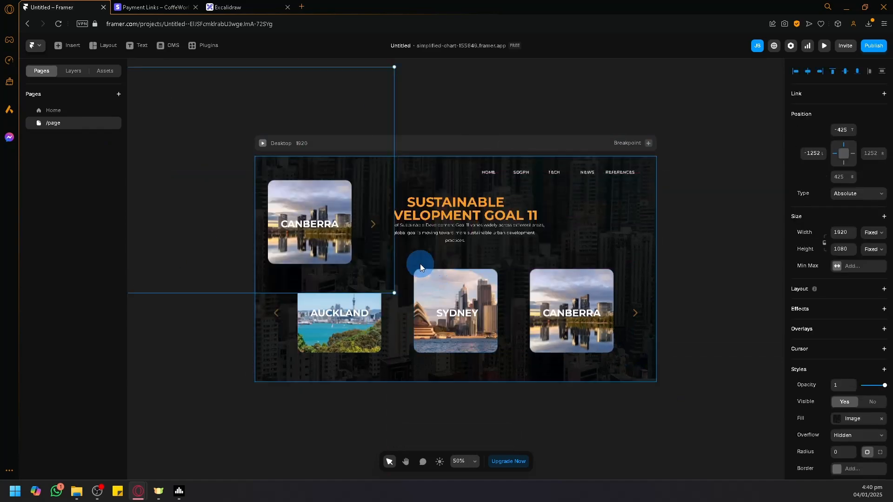
key("Delete")
left_click(421, 263)
key("Delete")
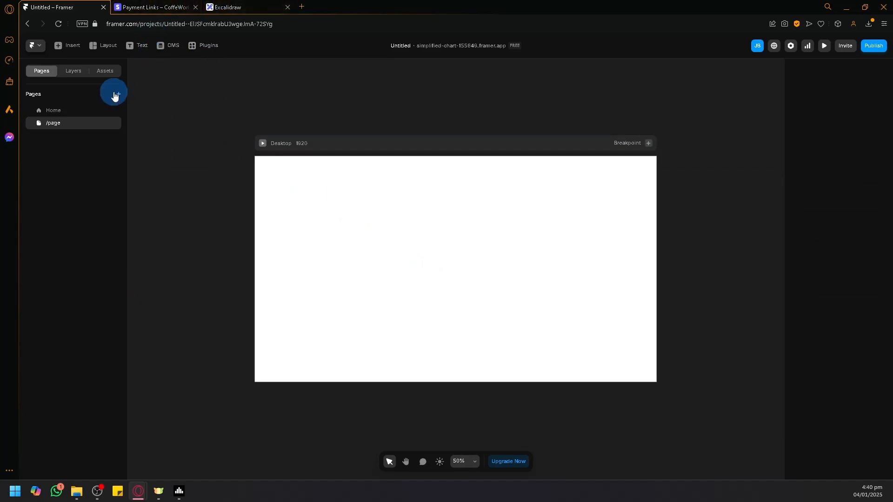
- Insert a utility Embed component onto the /page canvas
left_click(70, 45)
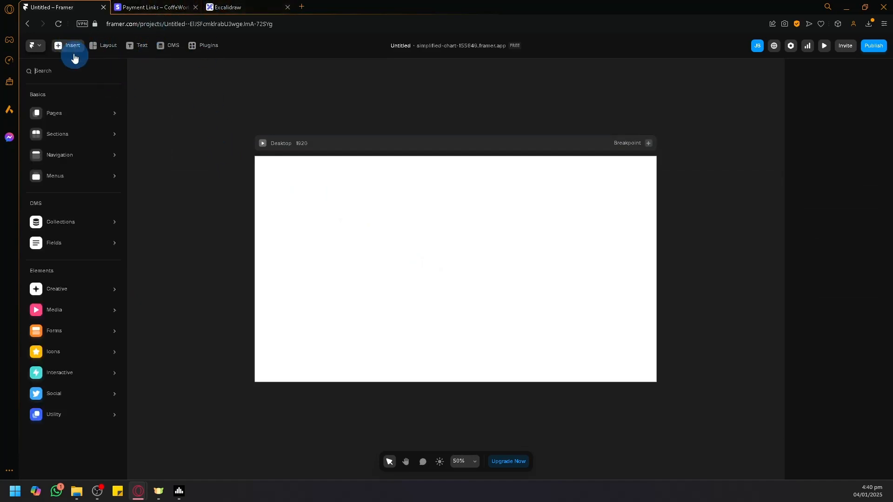
mouse_move(81, 414)
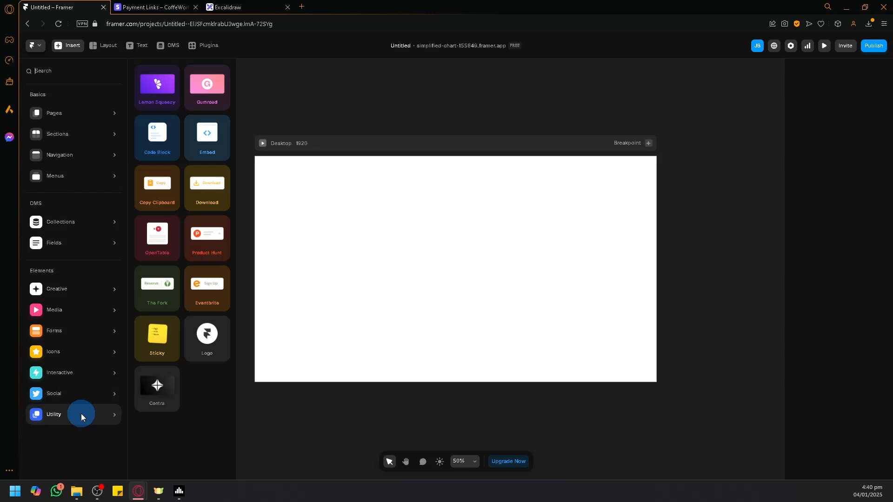
left_click(200, 144)
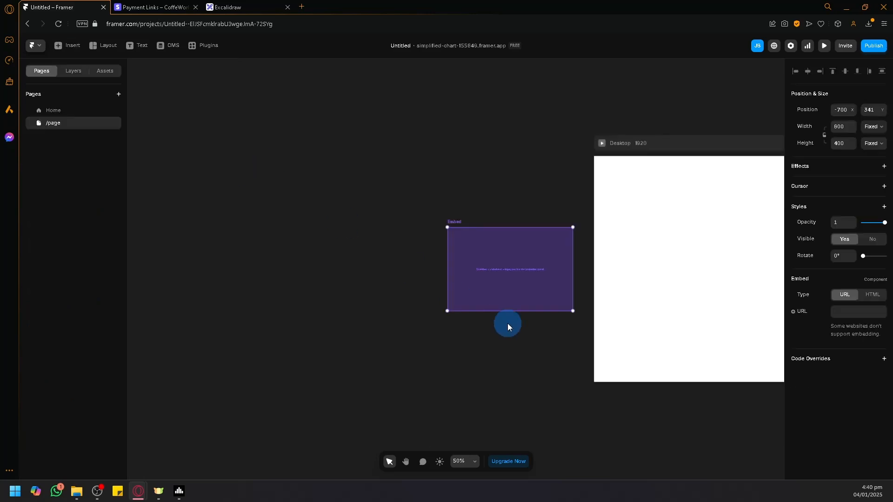
- Copy the Stripe buy button code and paste it, including its publishable key, into the Embed component as HTML
left_click(134, 4)
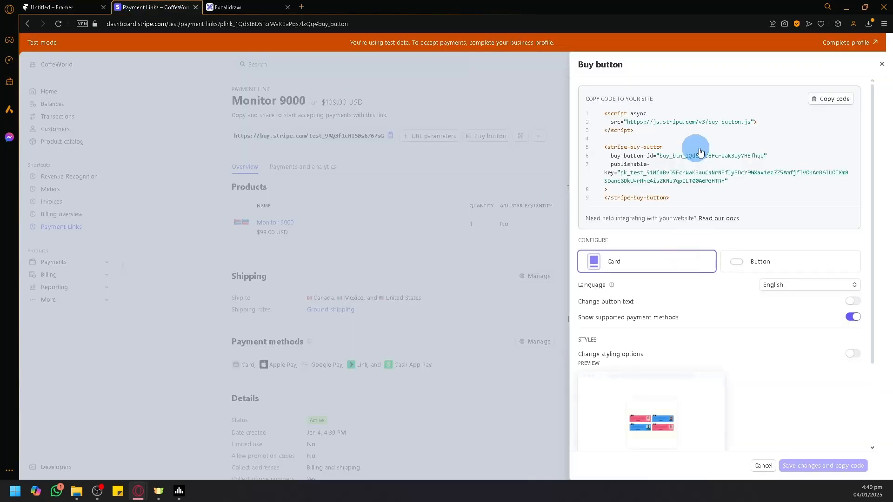
left_click(819, 99)
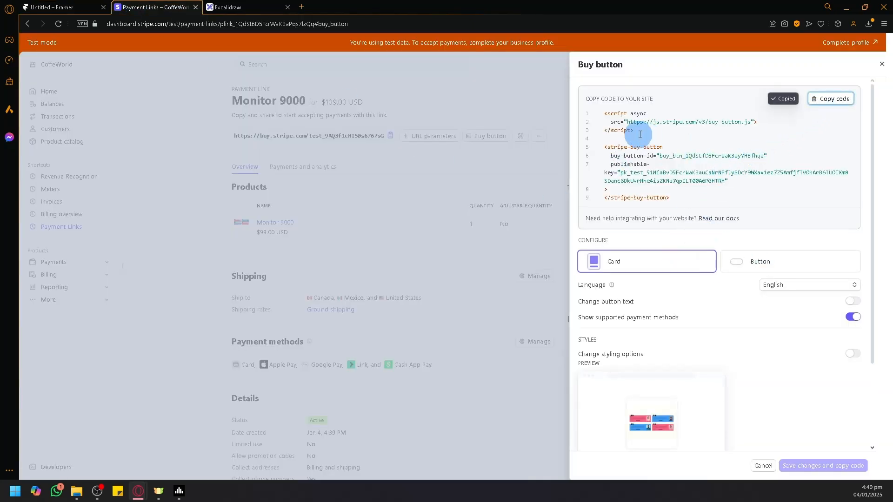
left_click(34, 12)
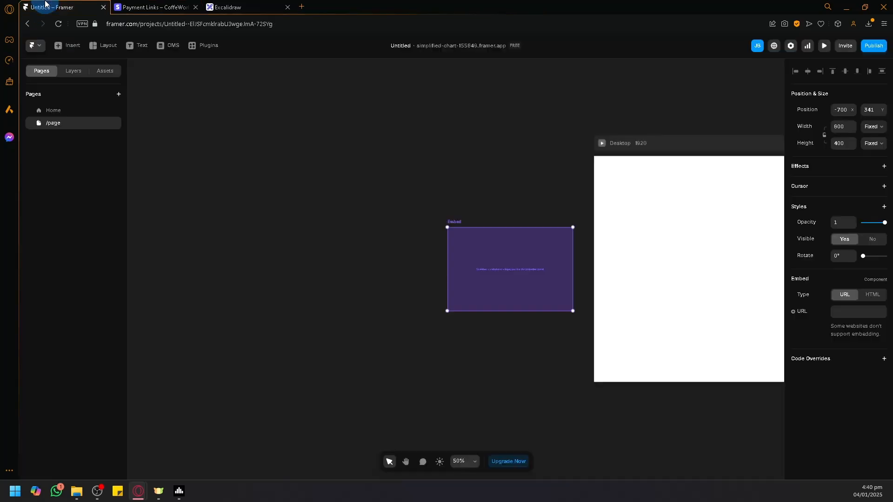
left_click(508, 261)
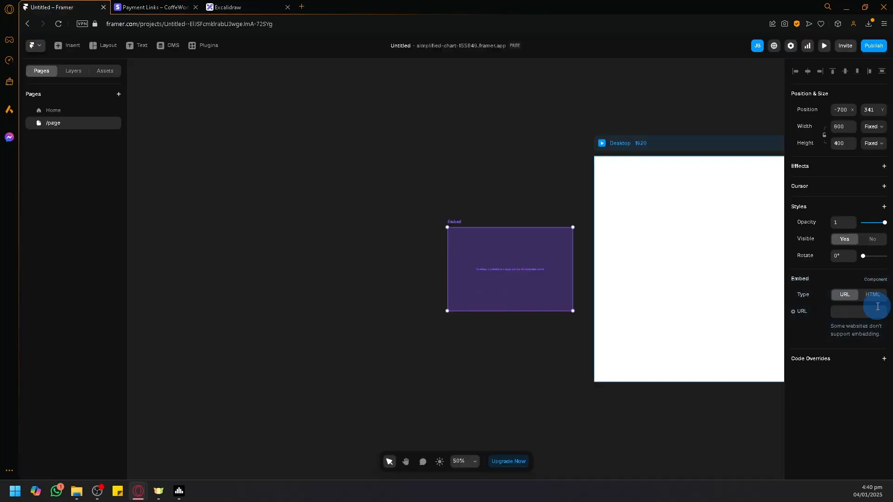
left_click(872, 295)
left_click(867, 311)
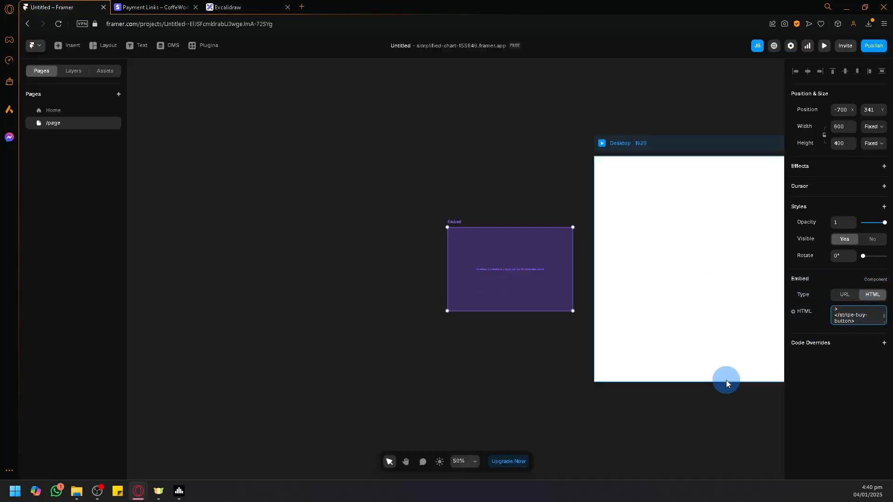
left_click(552, 370)
- Move the Stripe embed onto the Desktop page, enlarge it to about 1192 × 999, and position it toward the page's right side
left_click_drag(554, 309, 669, 221)
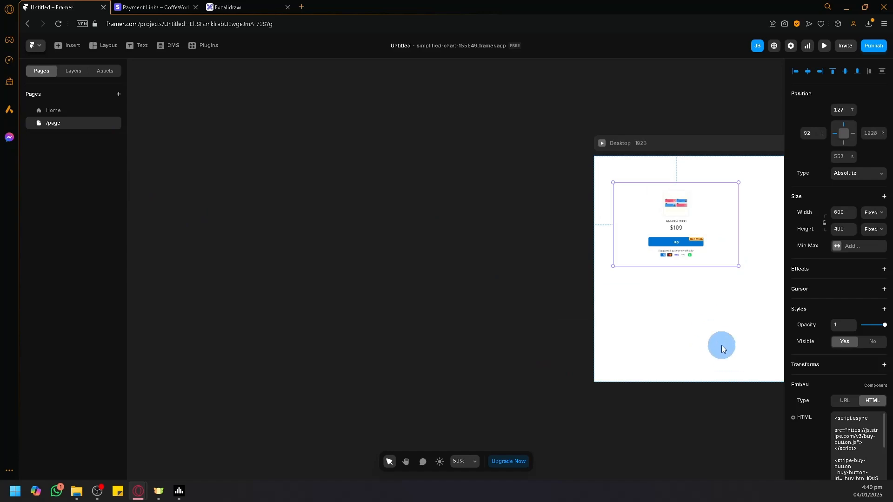
scroll(448, 319, "right", 6)
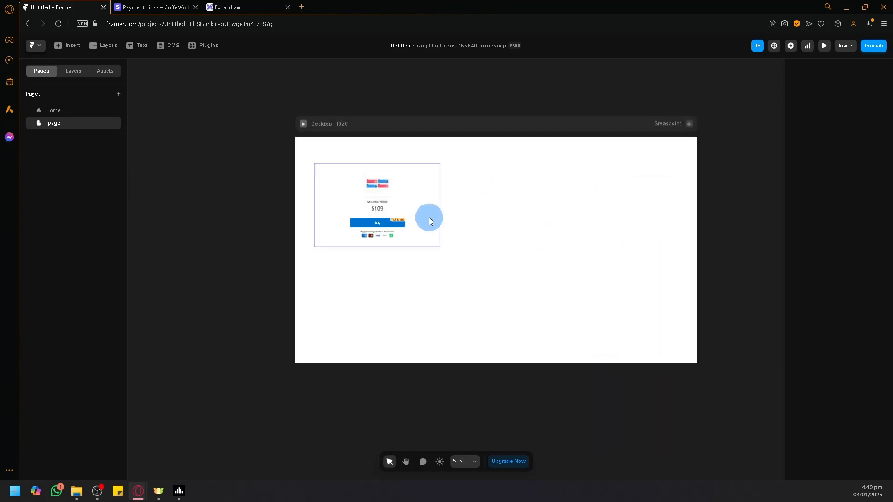
left_click_drag(439, 248, 563, 374)
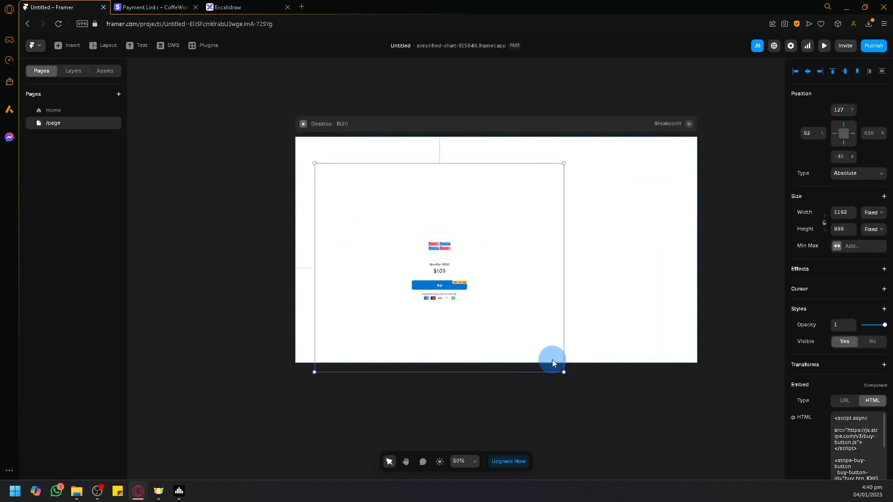
left_click_drag(458, 280, 542, 303)
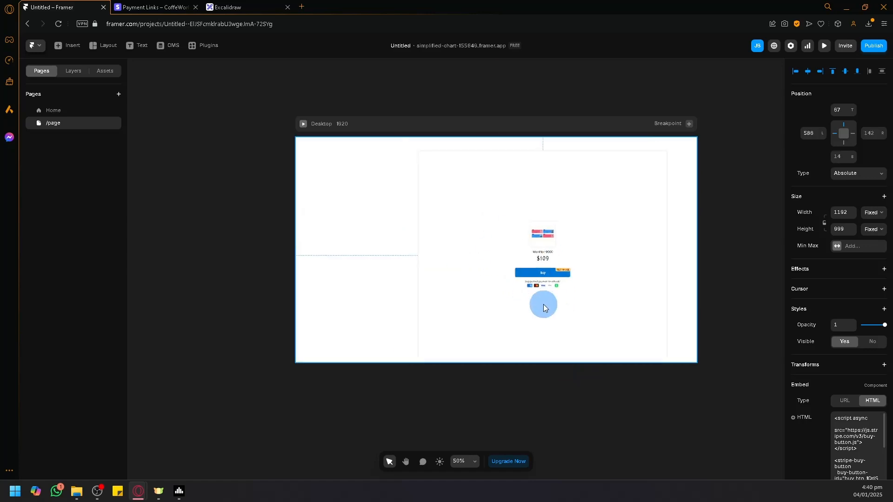
- Open the Home page and publish the latest site changes to the live Framer domain
left_click(52, 110)
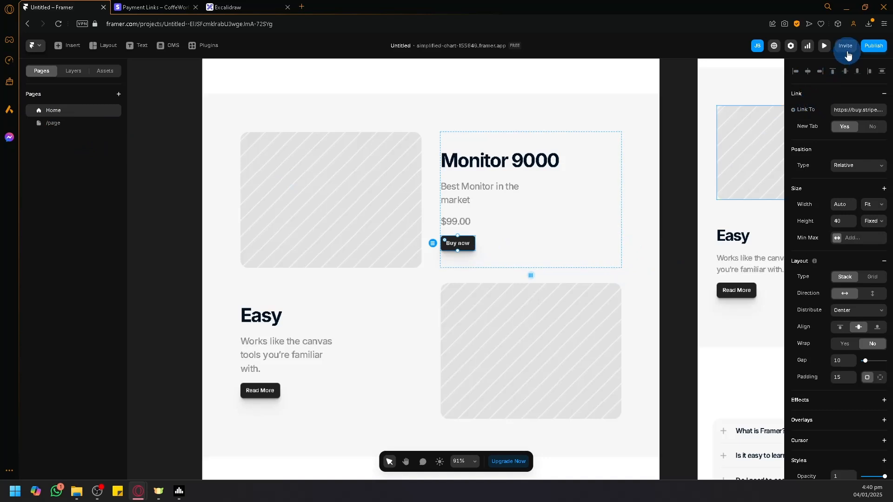
left_click(870, 45)
left_click(824, 125)
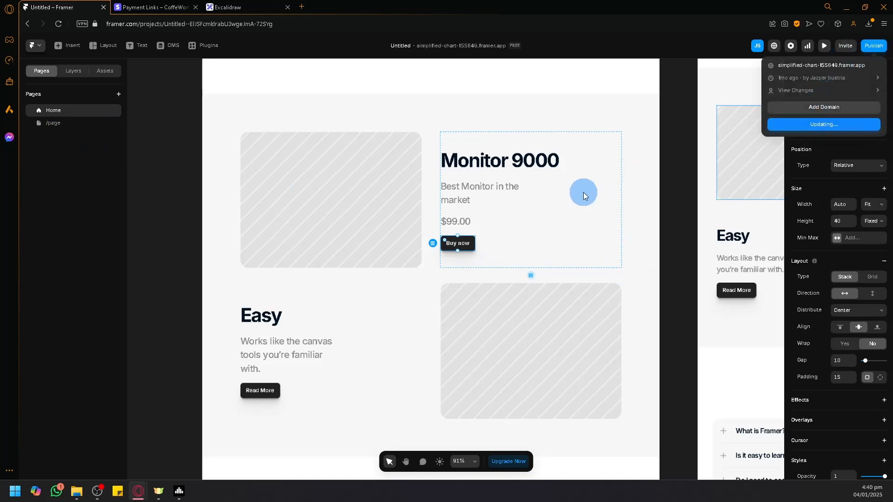
- Close the Buy button code panel in Stripe and return to the Framer project
left_click(160, 7)
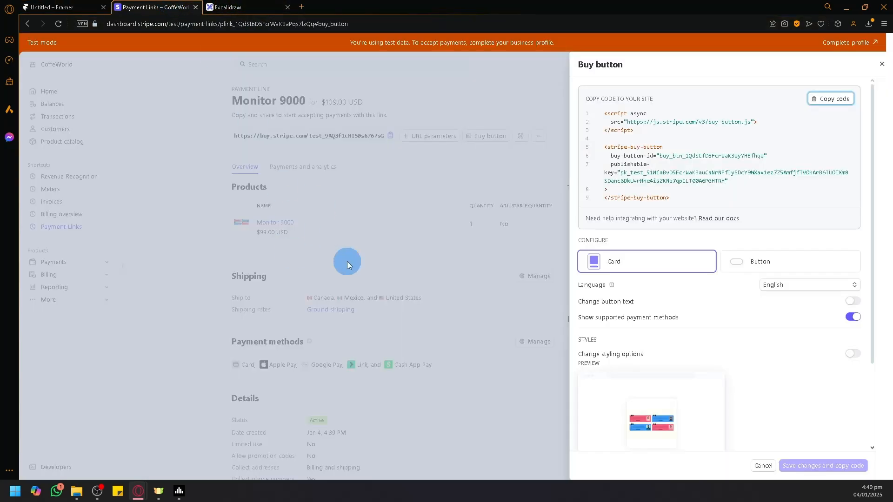
left_click(882, 65)
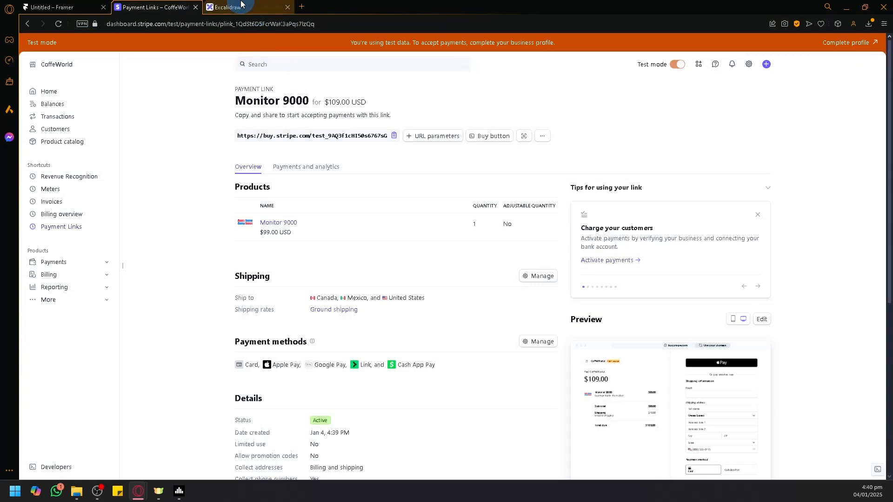
left_click(80, 5)
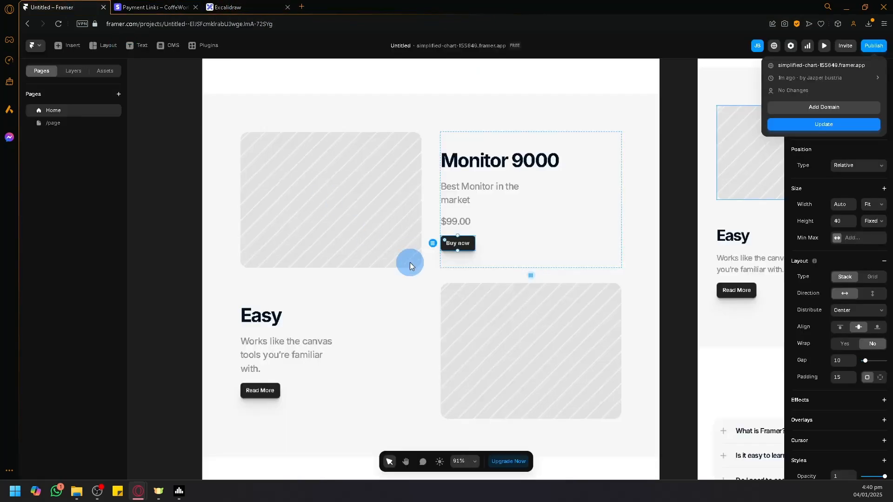
- Switch to Excalidraw and delete both rectangles and the credit card image from the canvas
left_click(263, 7)
left_click_drag(191, 127, 728, 415)
key("Delete")
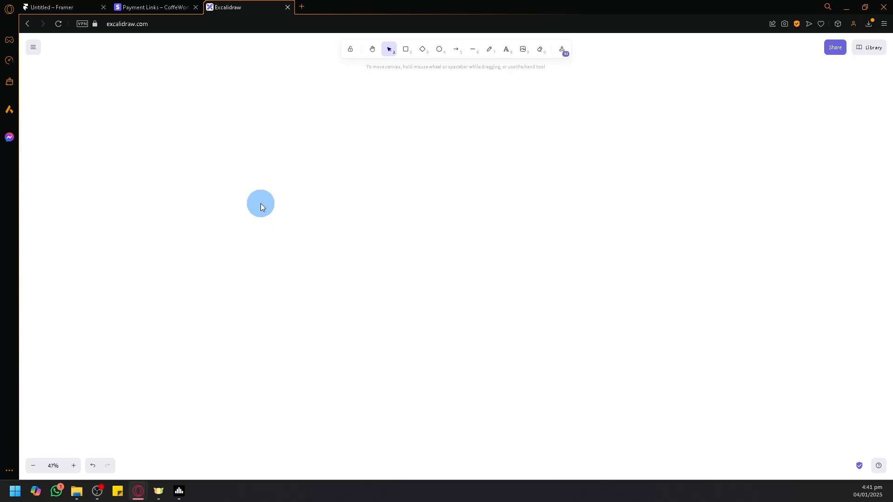
- Draw a green rounded rectangle and place a copy to its right with a red stroke and pink background
left_click(405, 49)
mouse_move(319, 158)
left_mouse_down()
mouse_move(415, 227)
mouse_move(373, 205)
mouse_move(347, 203)
mouse_move(580, 179)
mouse_move(586, 194)
left_mouse_up()
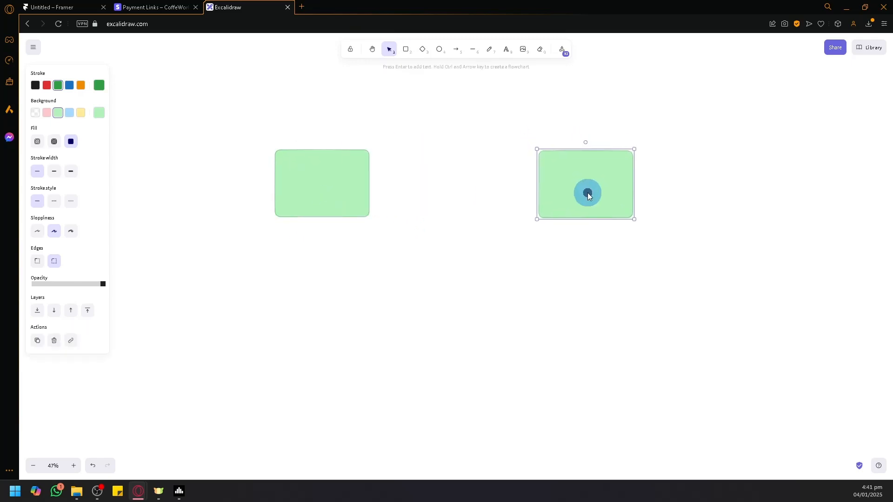
left_click(47, 85)
left_click(46, 113)
- Duplicate the pink rectangle with a yellow background and space the green, pink and yellow boxes in a row
mouse_move(557, 193)
left_mouse_down()
mouse_move(480, 293)
mouse_move(589, 350)
left_mouse_up()
left_click(81, 113)
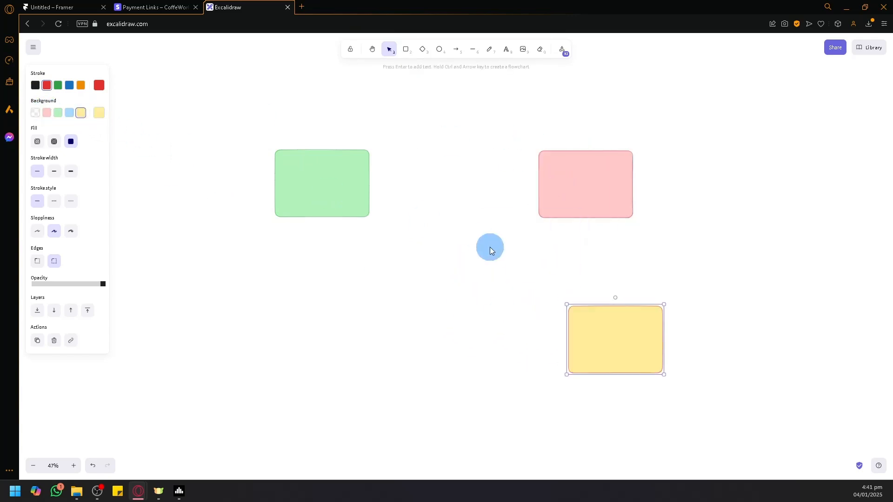
left_click_drag(632, 330, 781, 172)
left_click_drag(600, 192, 557, 193)
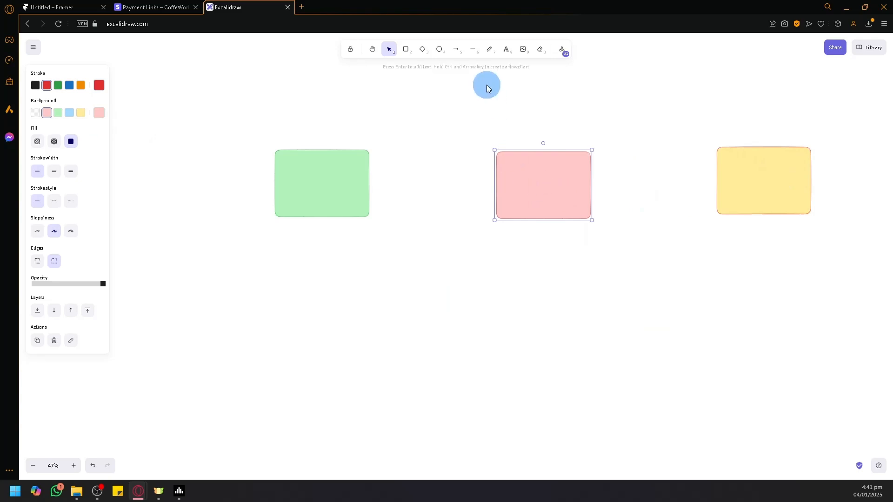
- Draw one arrow from the pink box to the green box and another from the green box to the yellow box
left_click(456, 49)
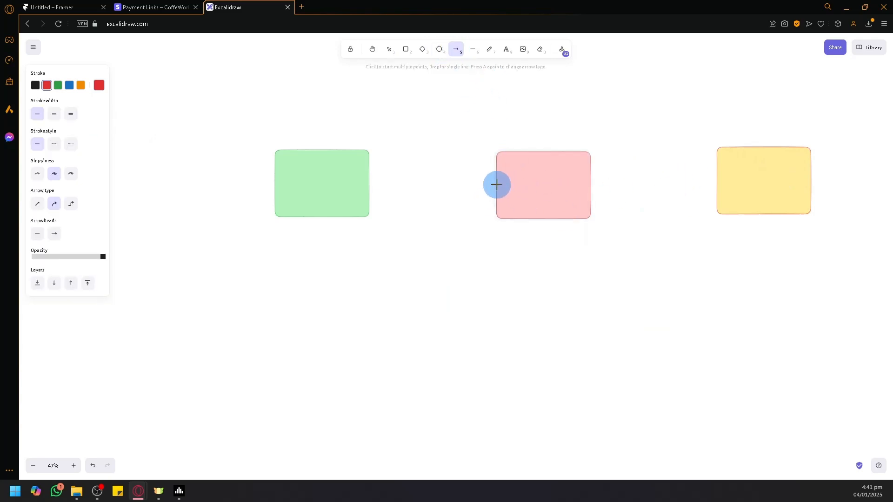
left_click_drag(496, 184, 369, 181)
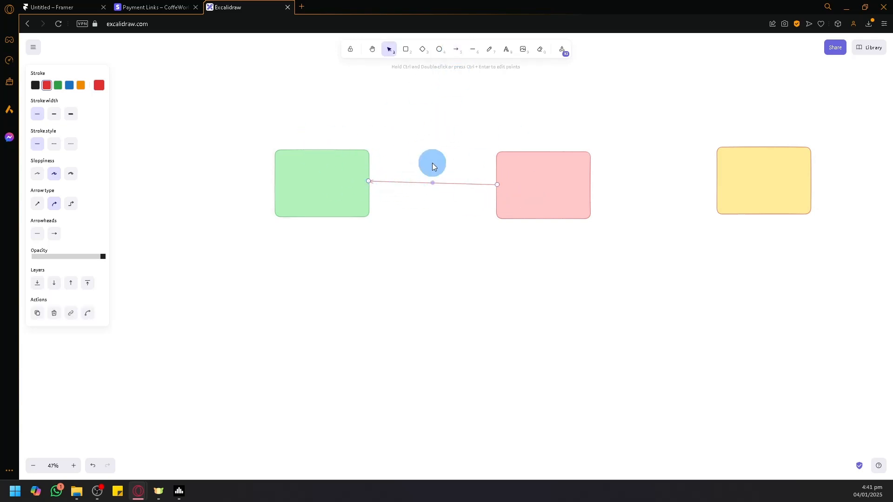
left_click(456, 49)
left_click_drag(343, 149, 755, 145)
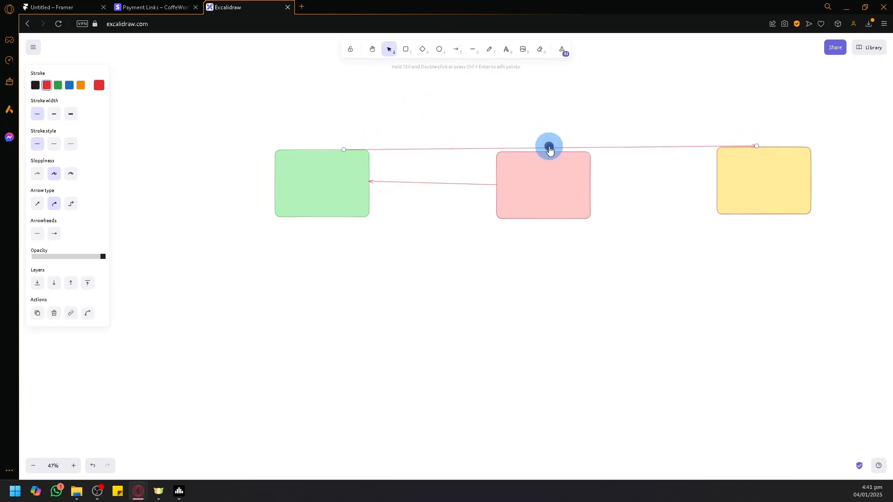
- Bend the green-to-yellow arrow upward into an arc and move the pink box below the row
left_click_drag(549, 148, 550, 70)
left_click(636, 247)
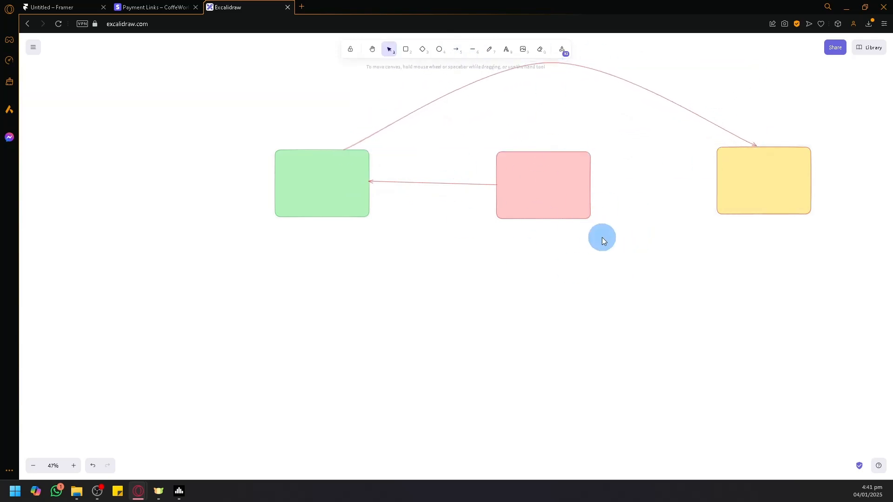
left_click_drag(604, 241, 526, 300)
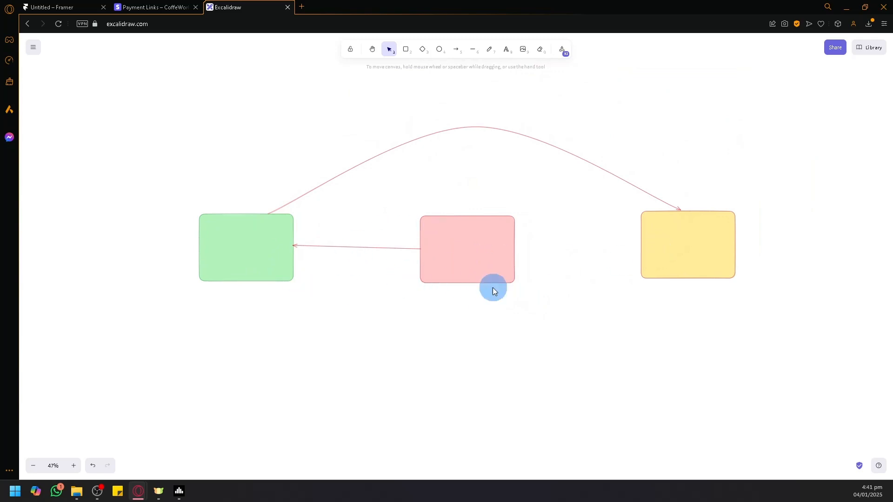
left_click_drag(479, 256, 470, 345)
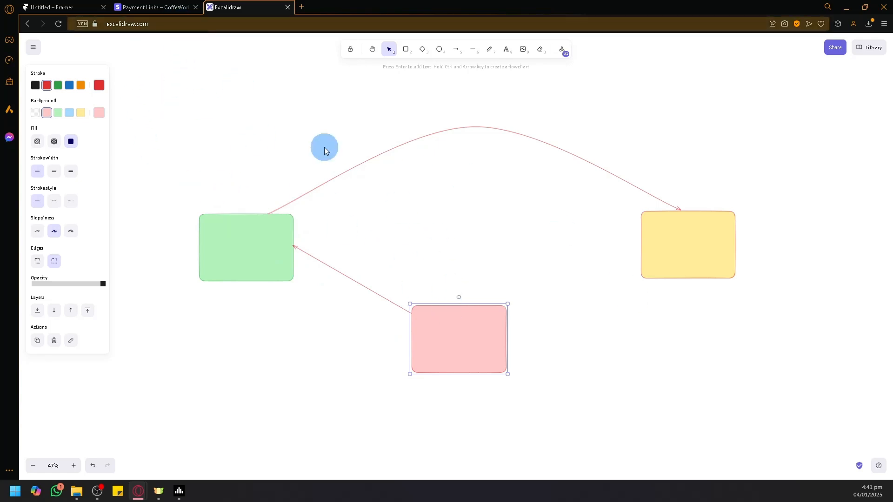
- Return to the Framer project by way of Stripe, open the published site, and test the Monitor 9000 Buy now button
left_click(133, 7)
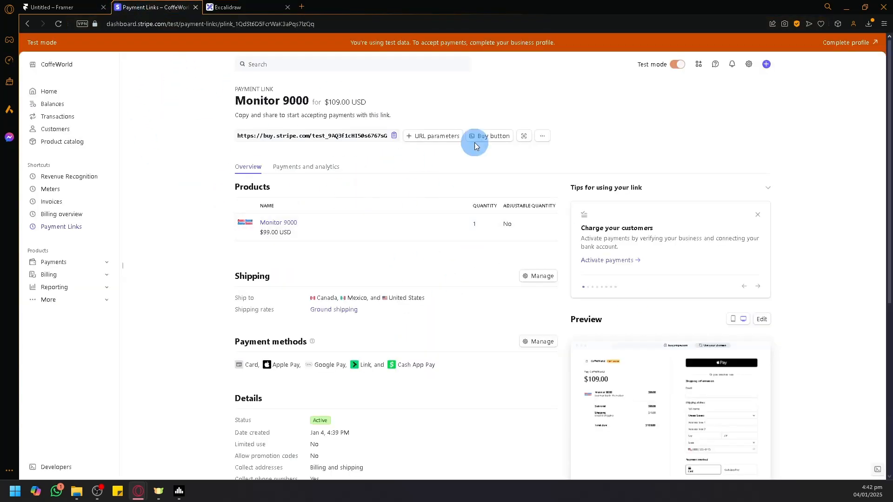
left_click(65, 7)
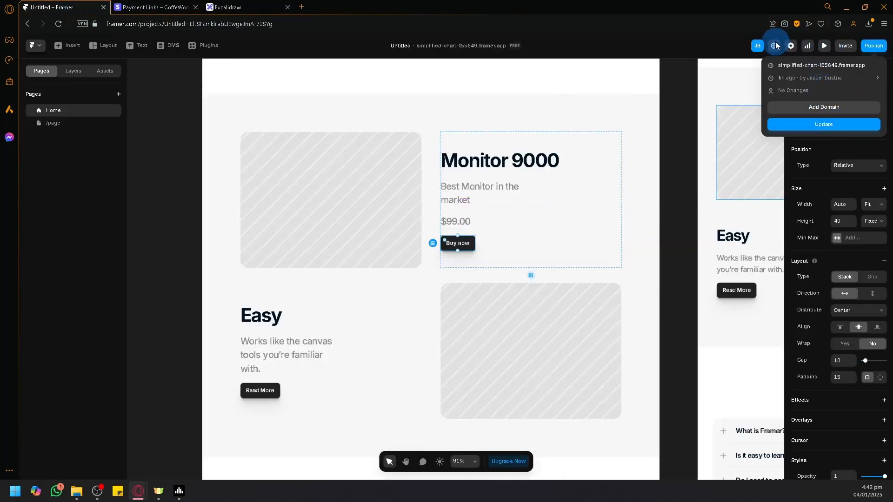
left_click(791, 64)
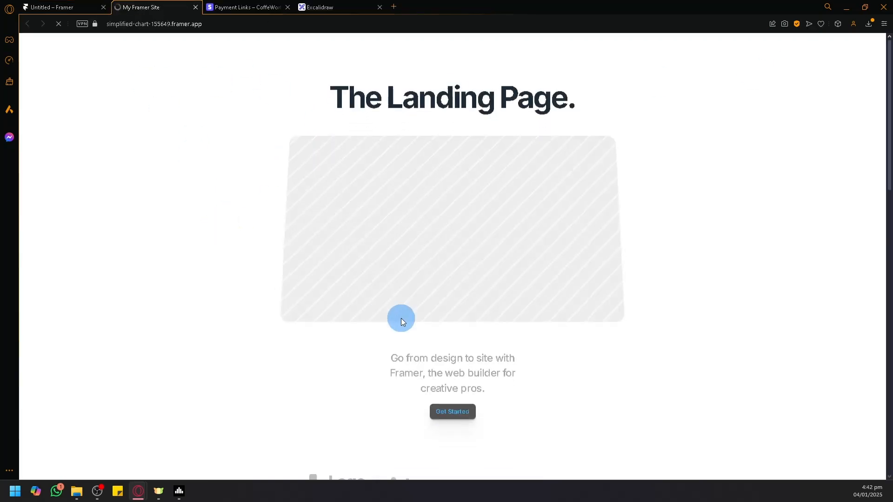
scroll(422, 326, "down", 7)
scroll(445, 294, "down", 2)
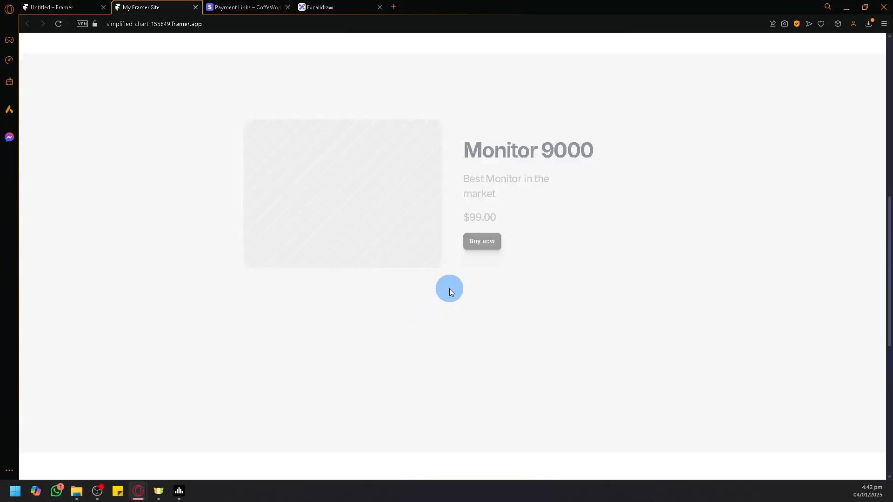
left_click(478, 219)
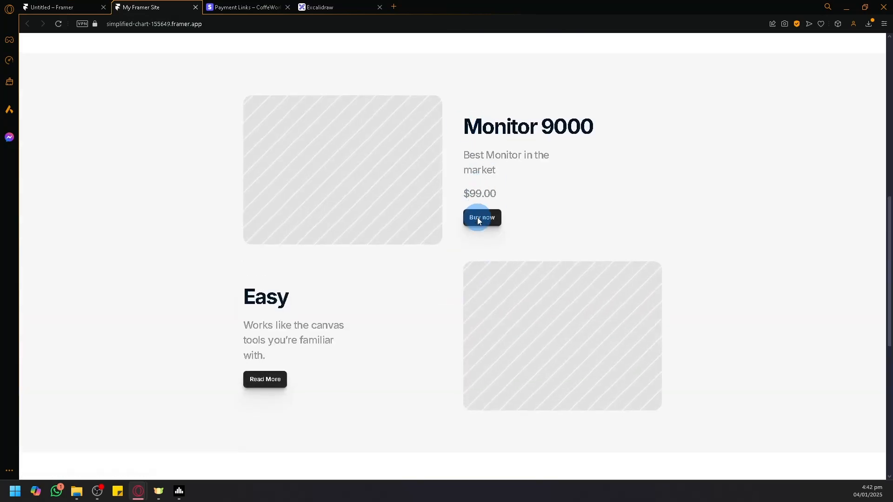